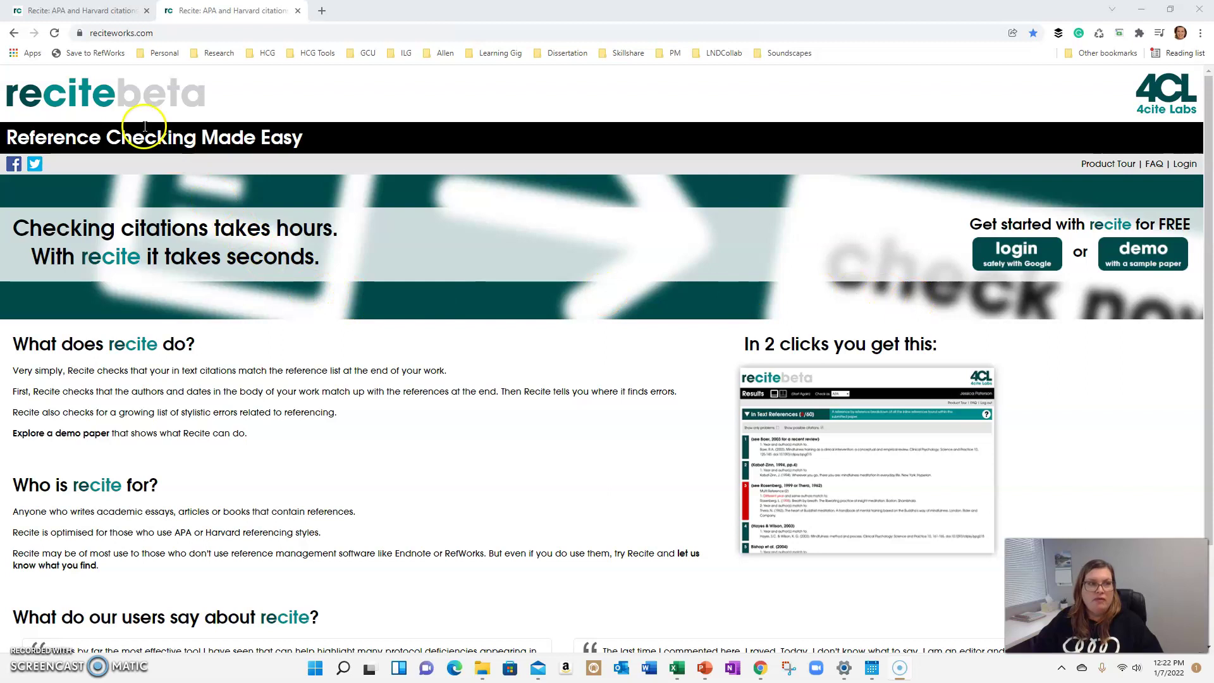
- Start a new reference check with APA (7th) as the citation style
left_click(86, 13)
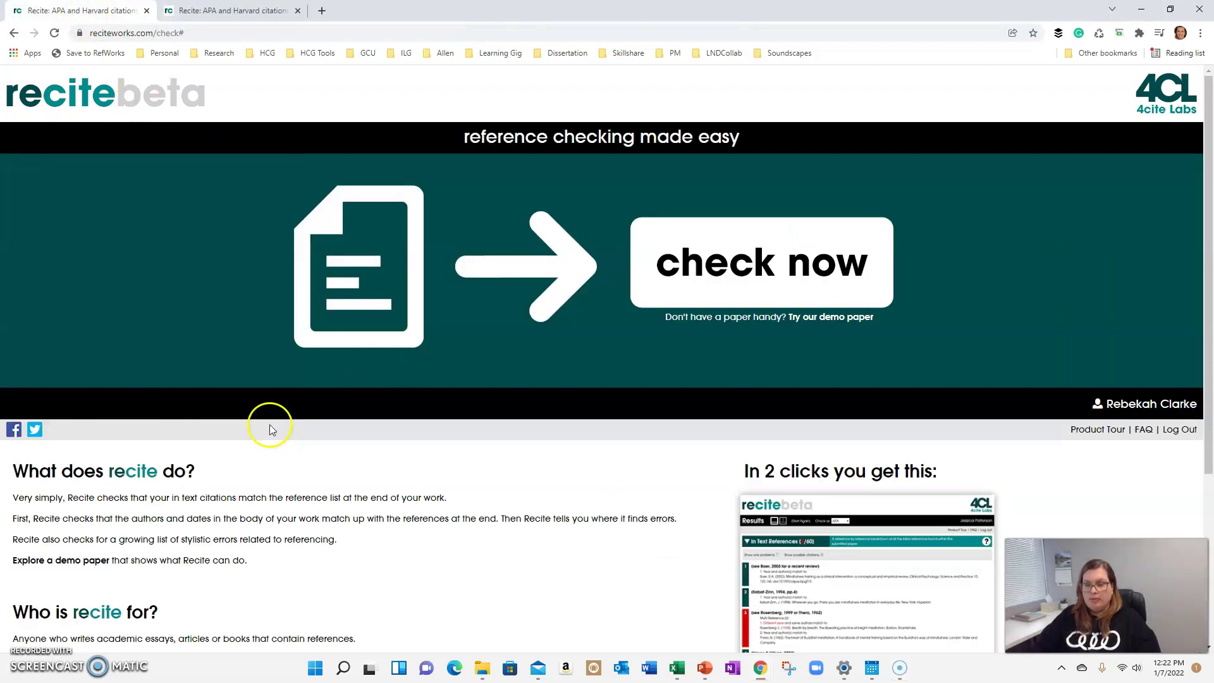
left_click(792, 273)
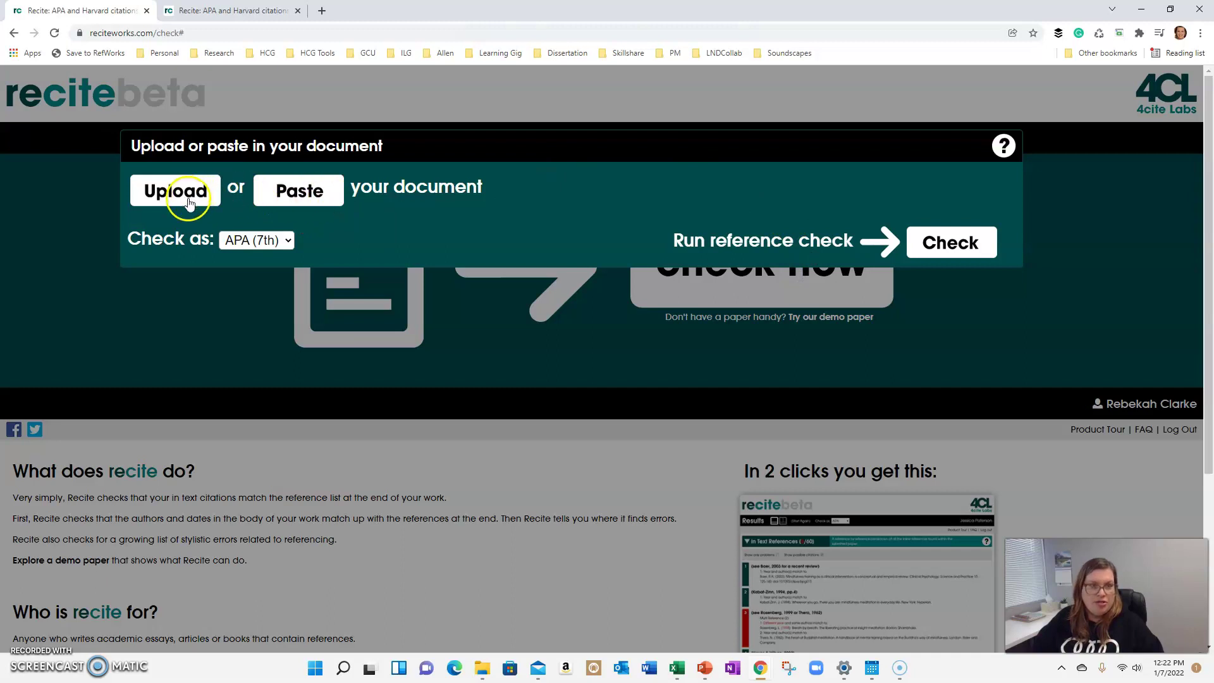
left_click(279, 240)
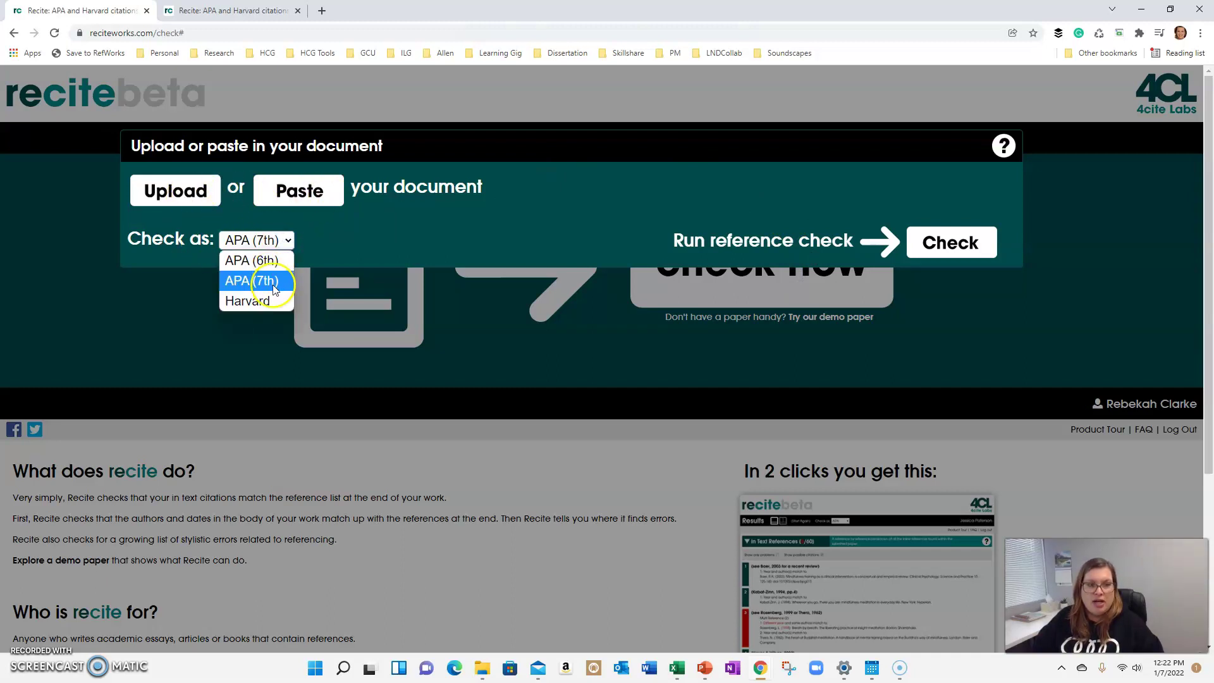
left_click(274, 281)
- Upload the Learning Organizations paper from GCU > 9 ORG-817 Sys Thinking
left_click(175, 190)
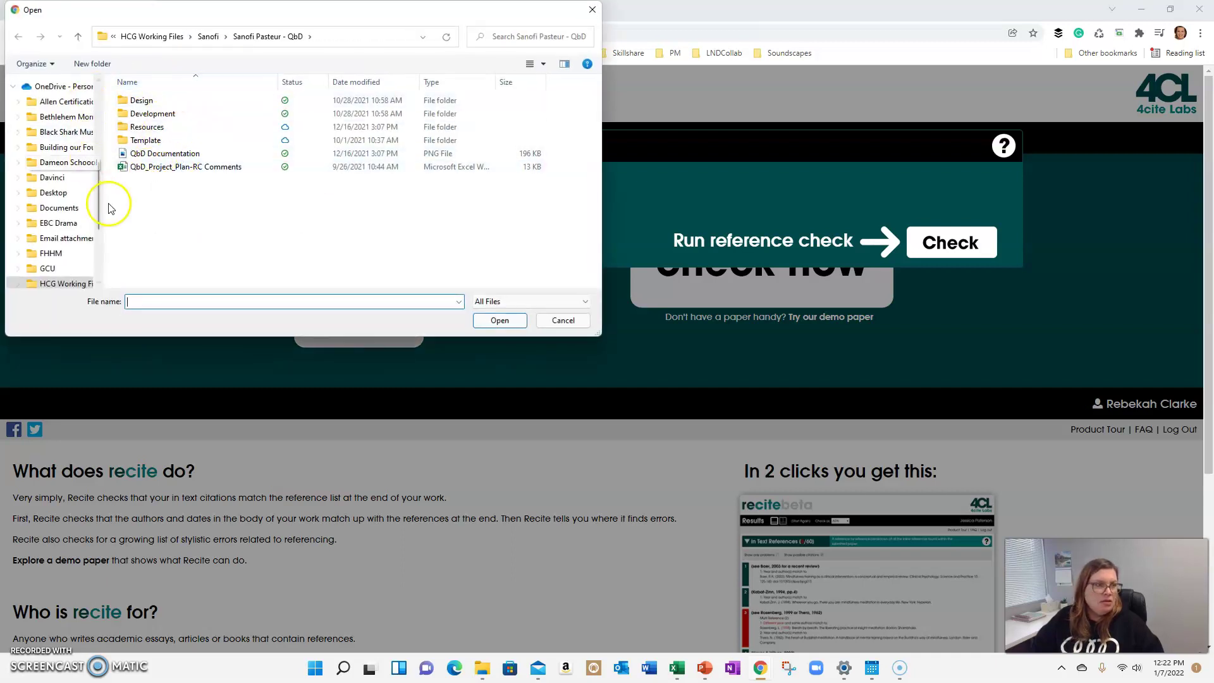
left_click(49, 267)
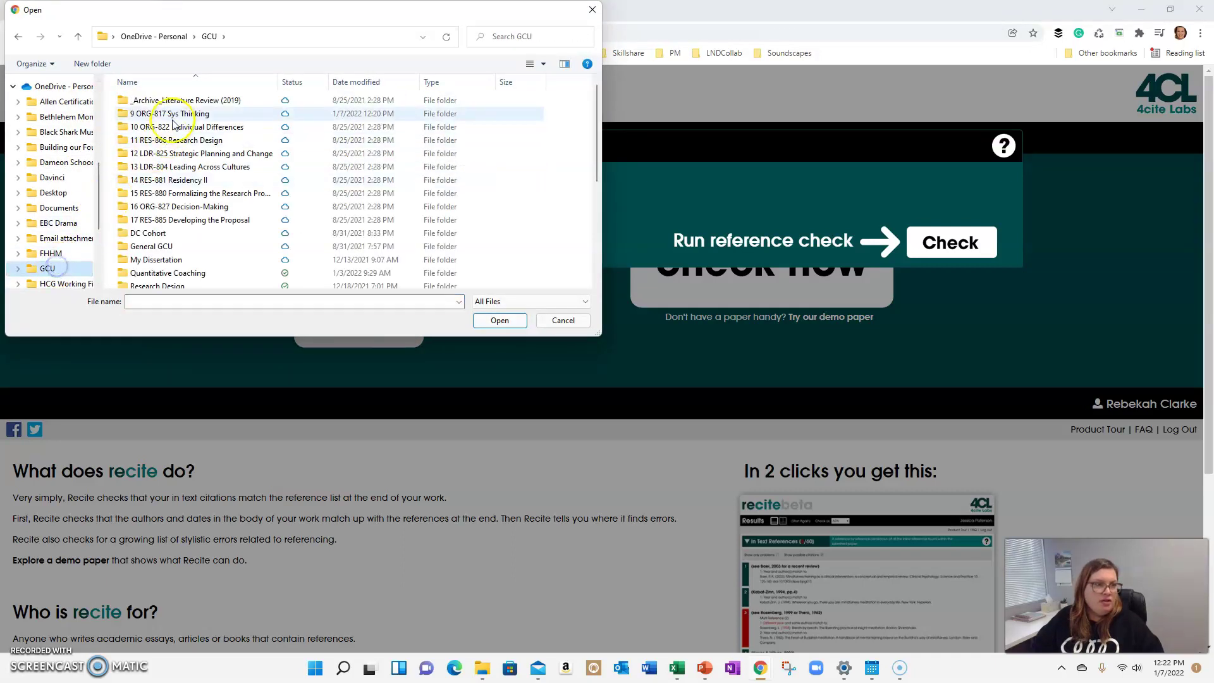
left_click(177, 117)
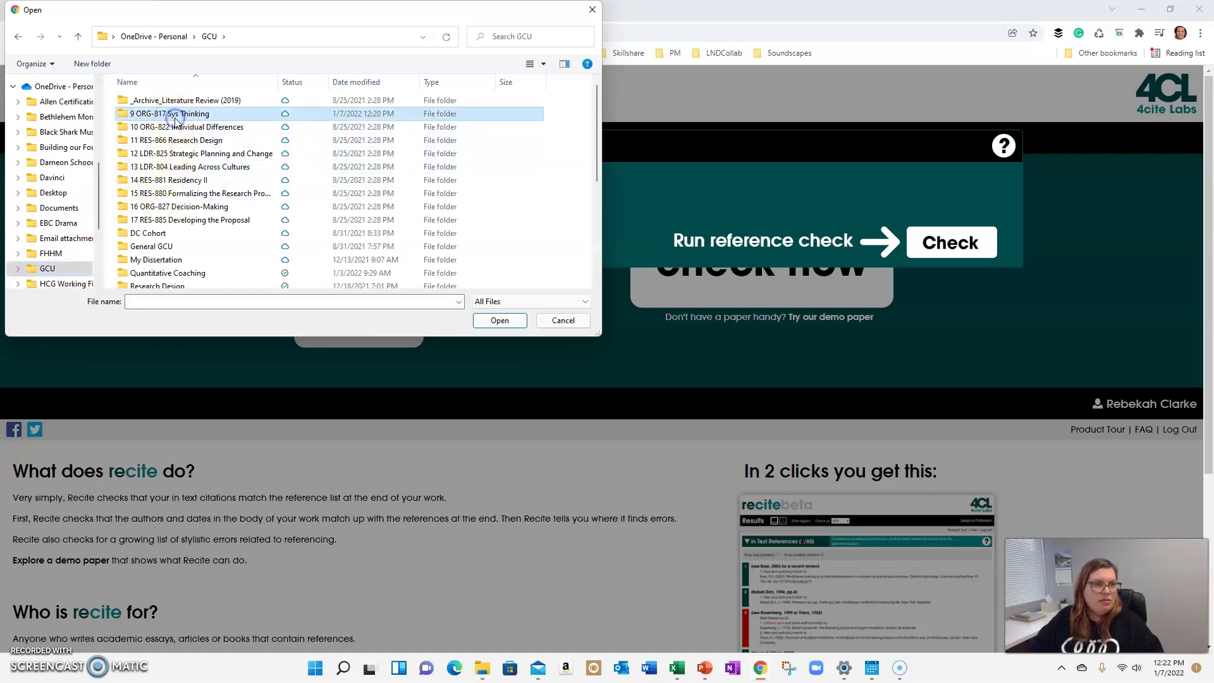
scroll(190, 253, "down", 8)
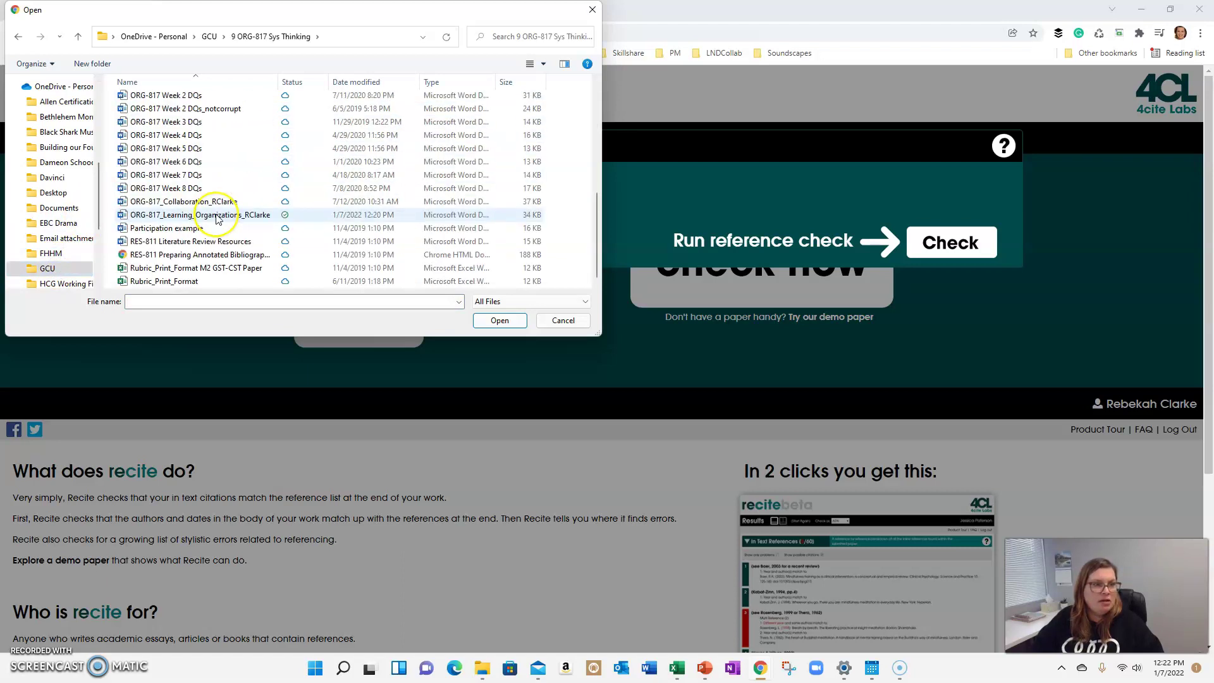
left_click(209, 214)
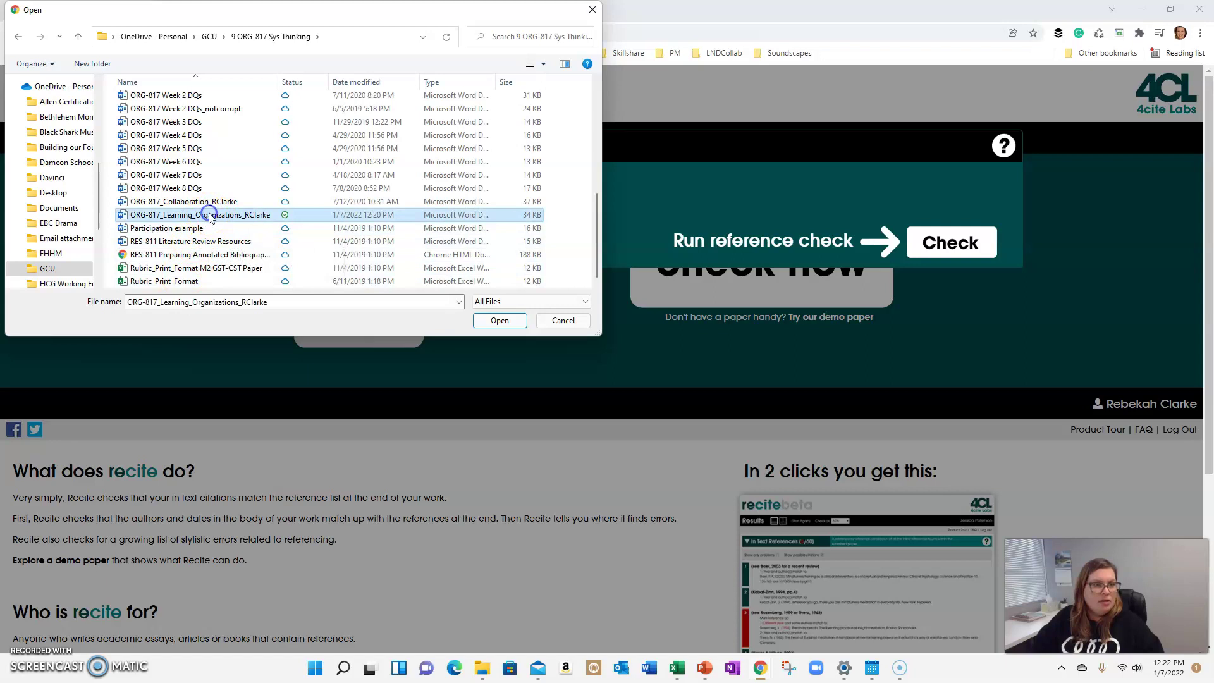
left_click(499, 320)
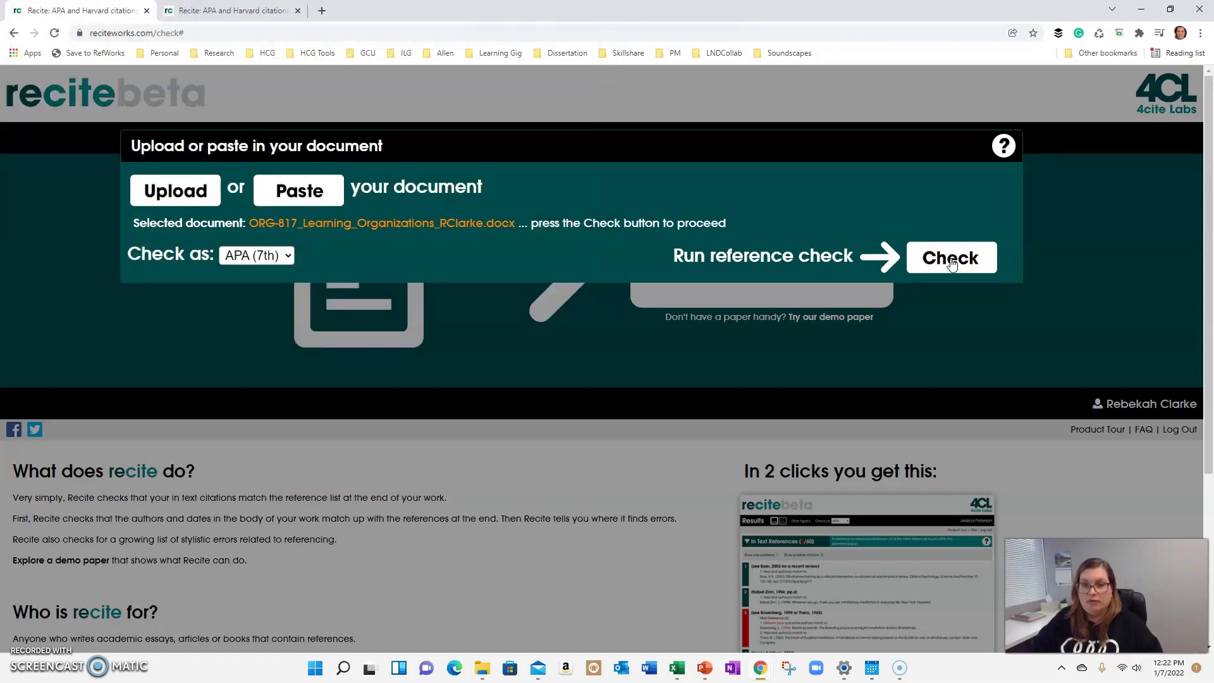
- Run the APA (7th) check on the Learning Organizations paper
left_click(955, 265)
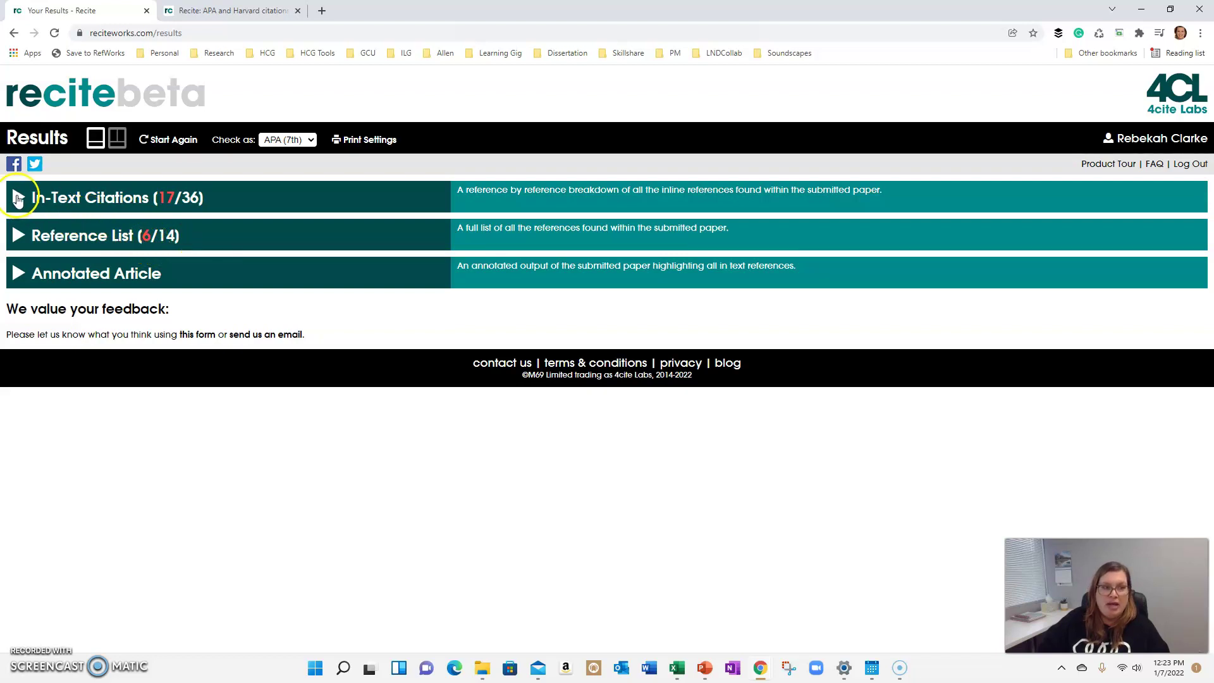
left_click(16, 198)
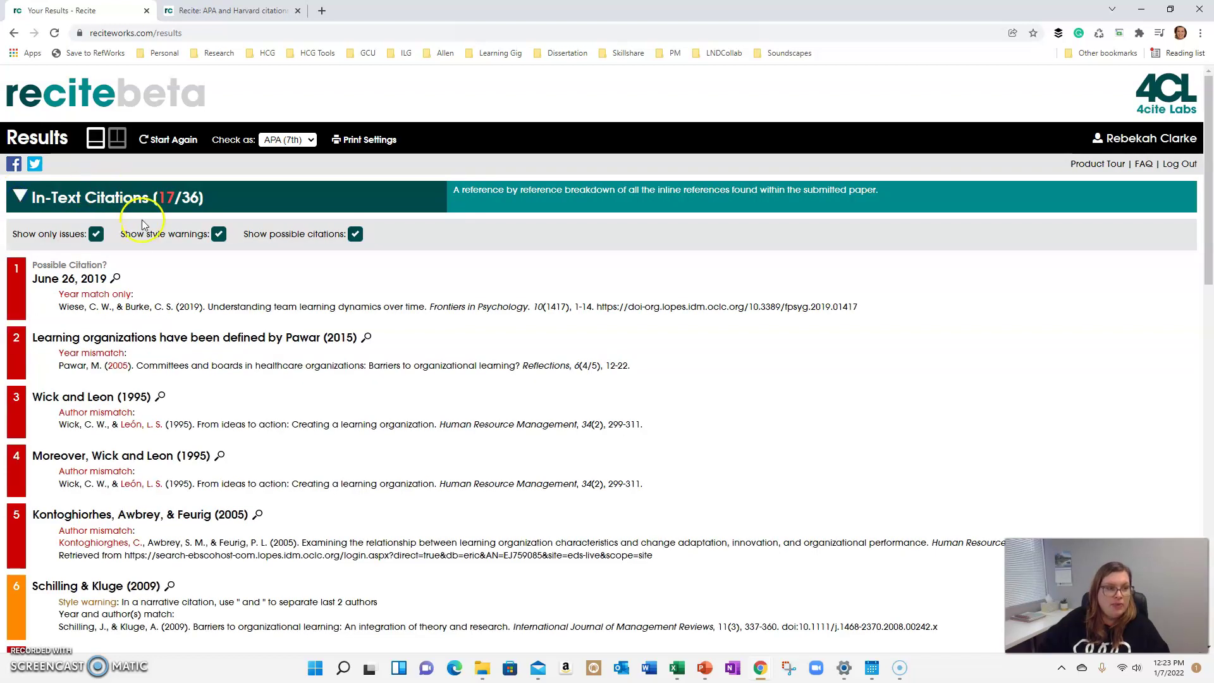
scroll(142, 234, "down", 1)
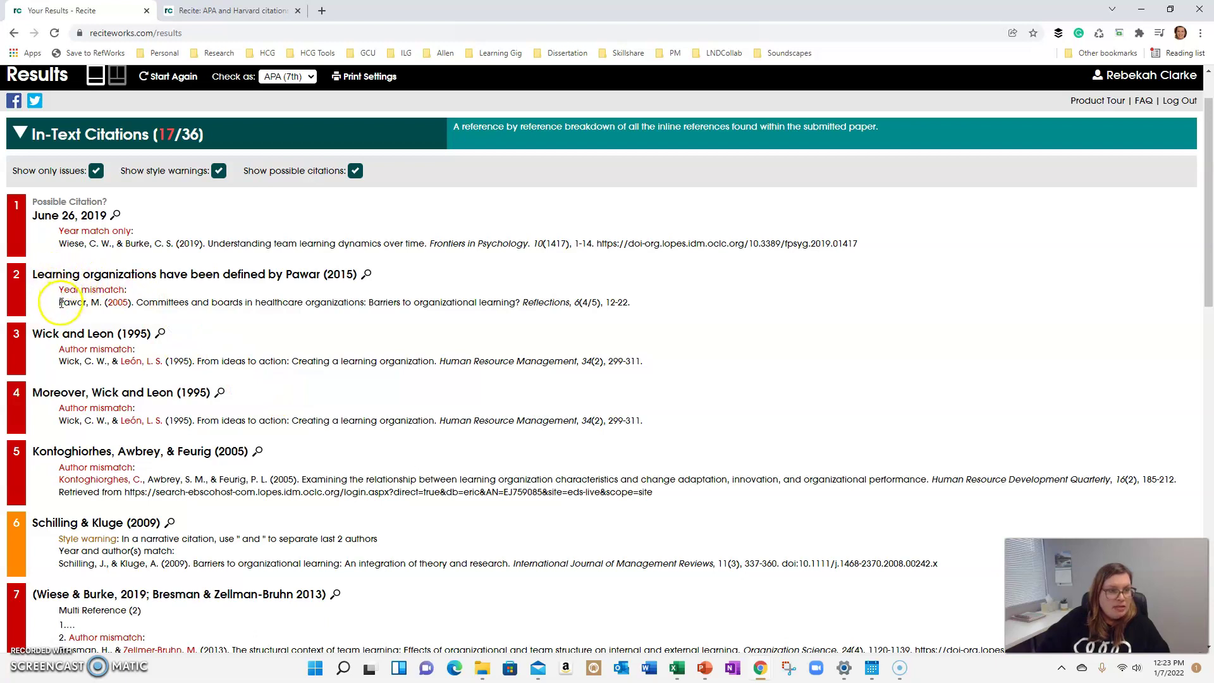
left_click_drag(59, 303, 139, 305)
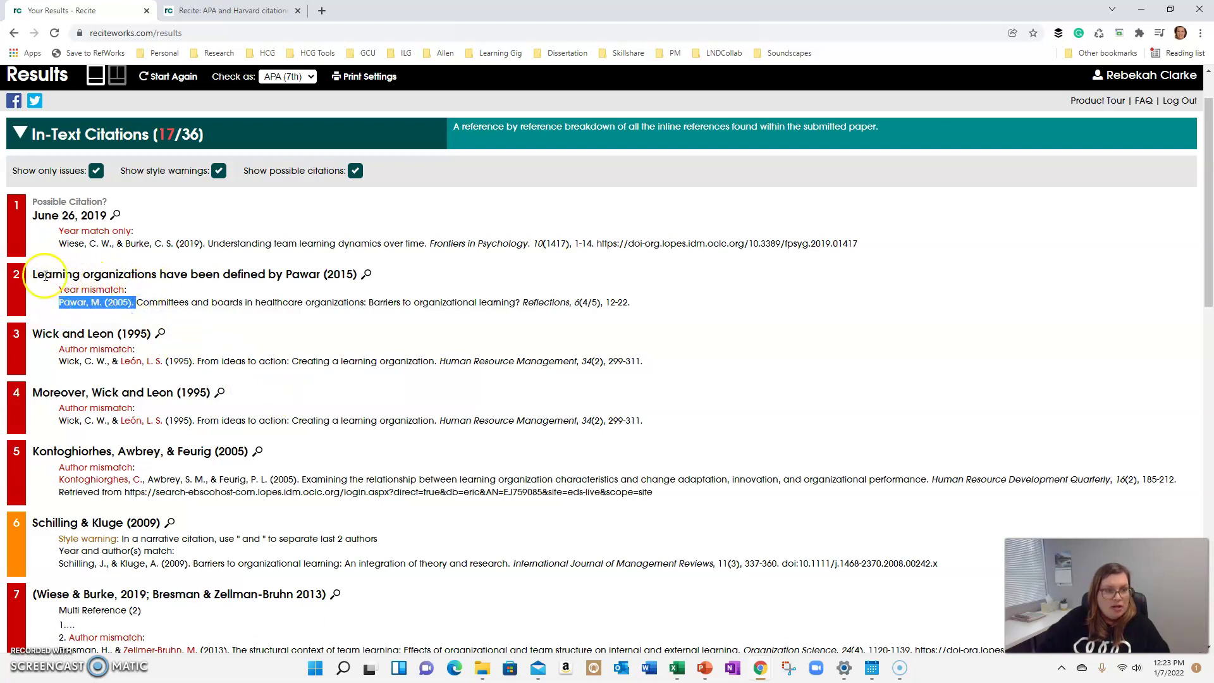
left_click_drag(37, 273, 369, 274)
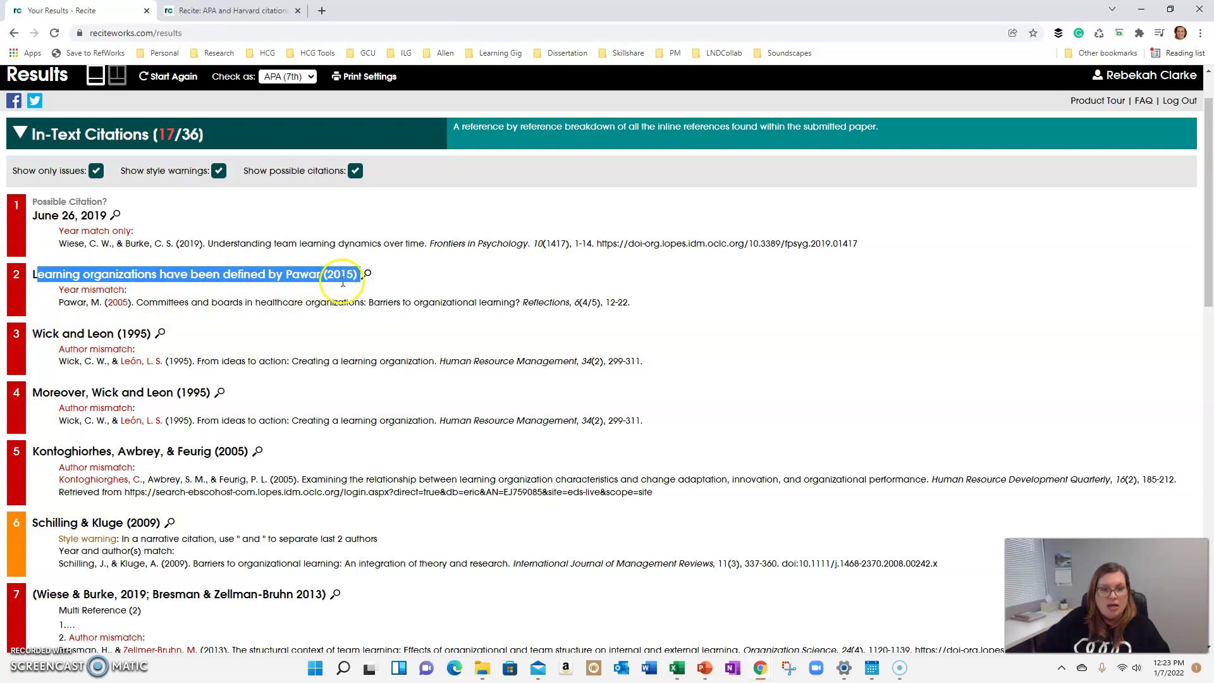
left_click(124, 305)
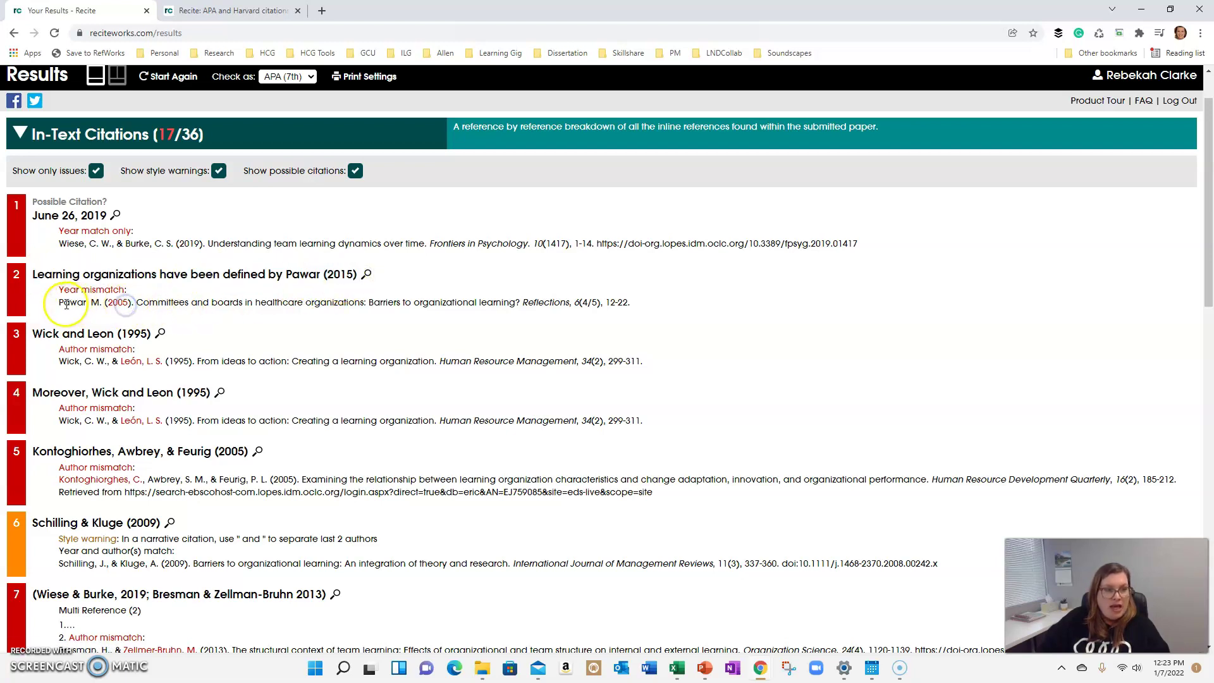
left_click_drag(58, 303, 133, 305)
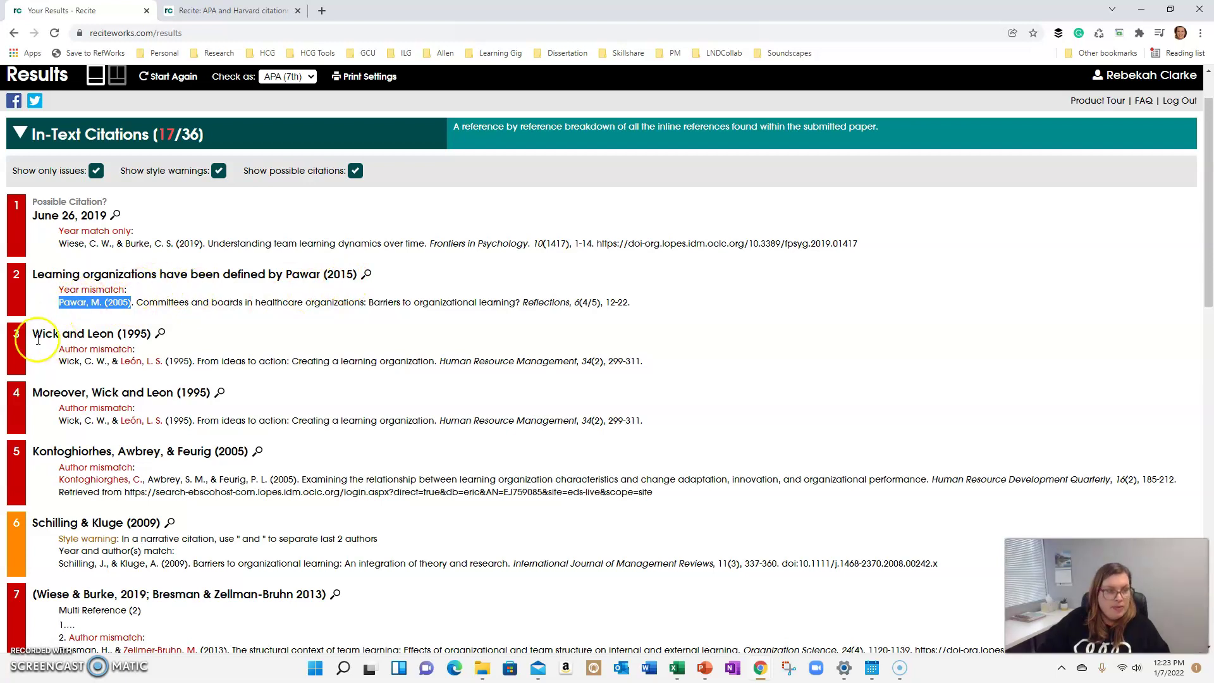
left_click(124, 362)
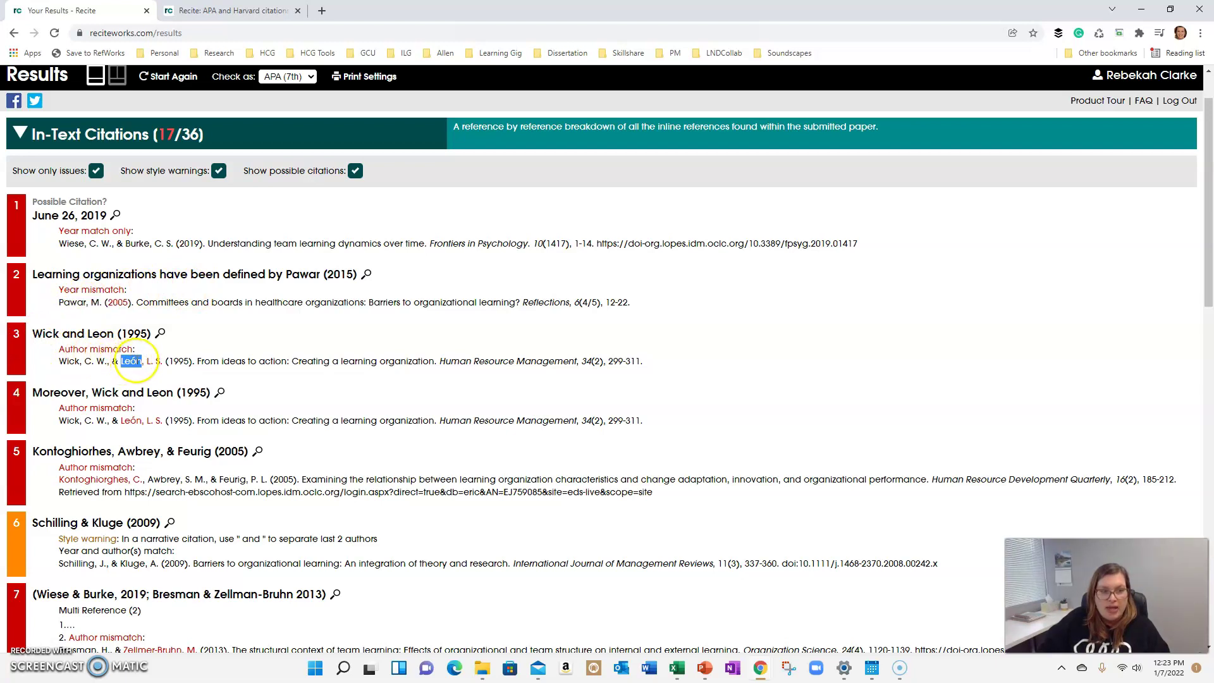
left_click(89, 335)
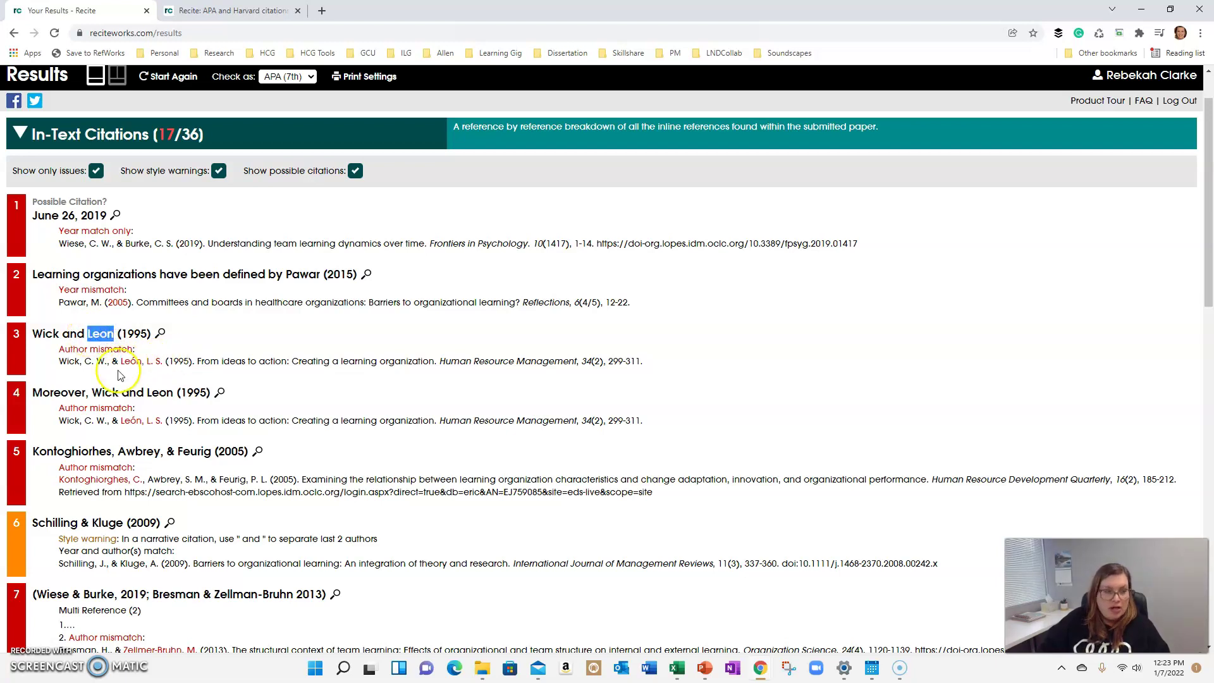
left_click(199, 361)
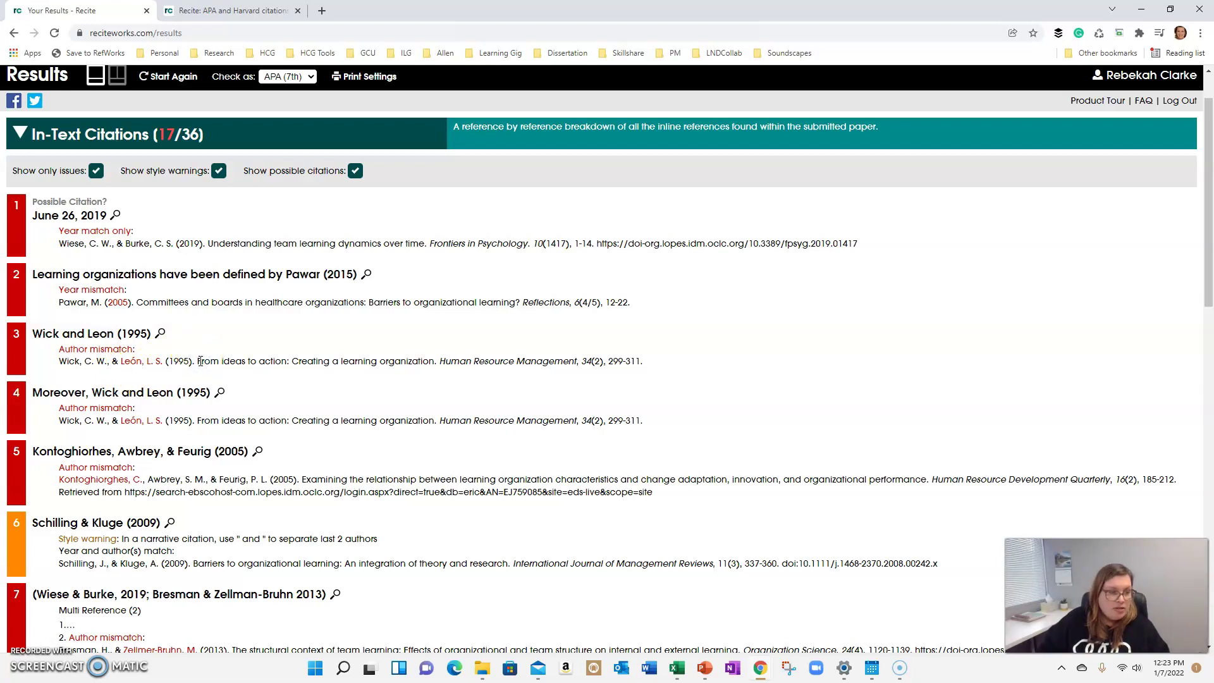
scroll(213, 392, "down", 1)
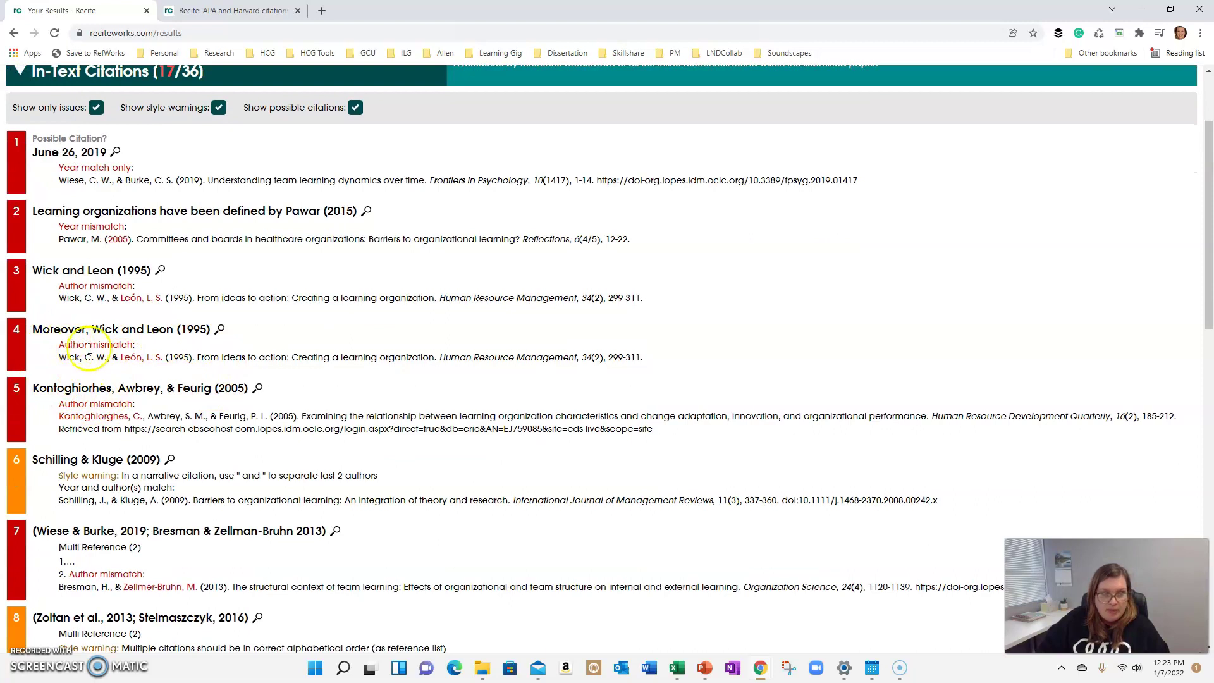
left_click(122, 359)
left_click_drag(144, 360, 145, 359)
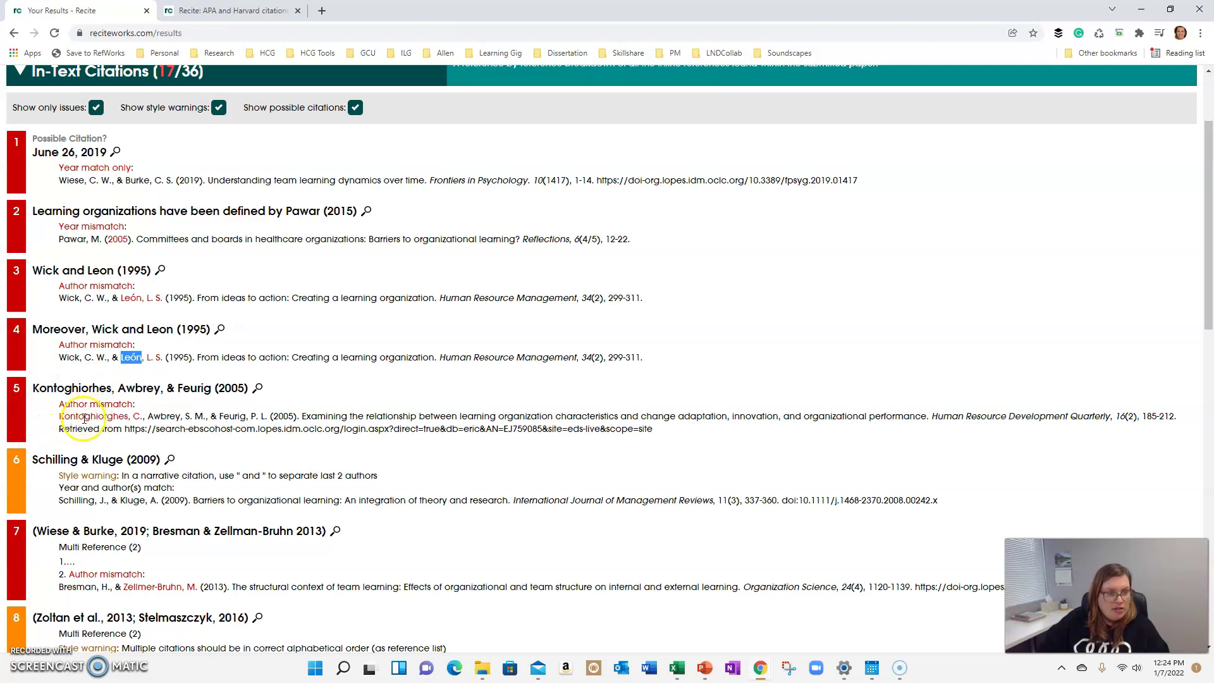
left_click(108, 419)
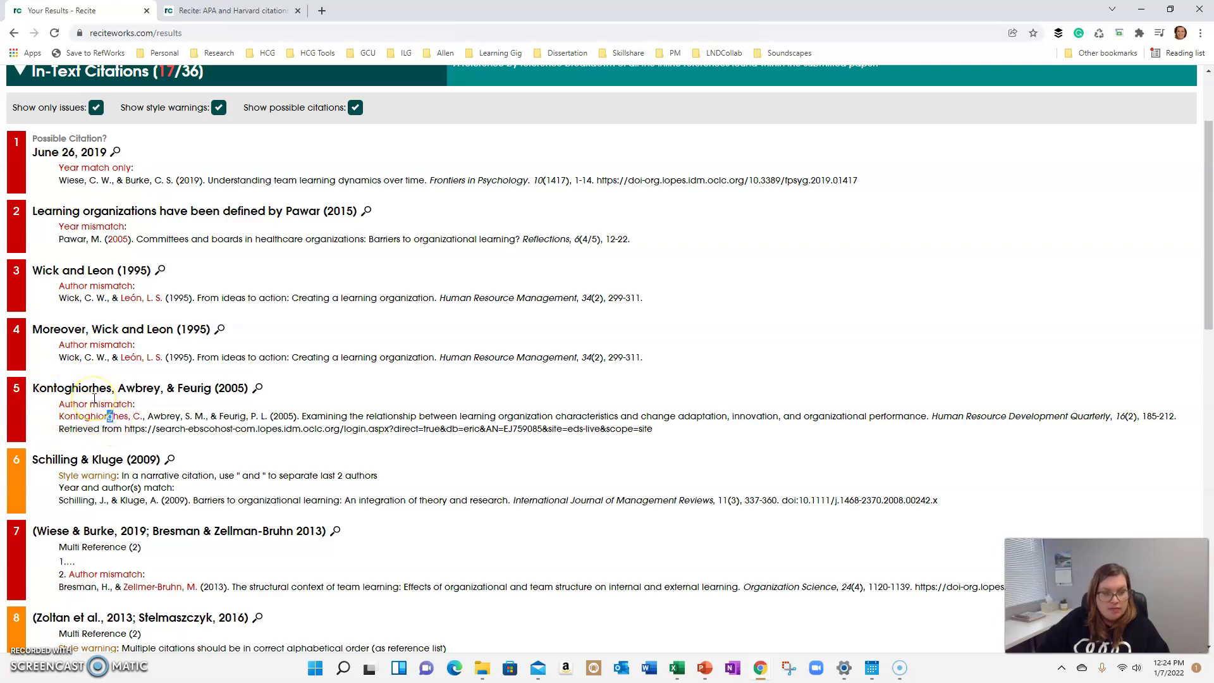
scroll(95, 398, "down", 1)
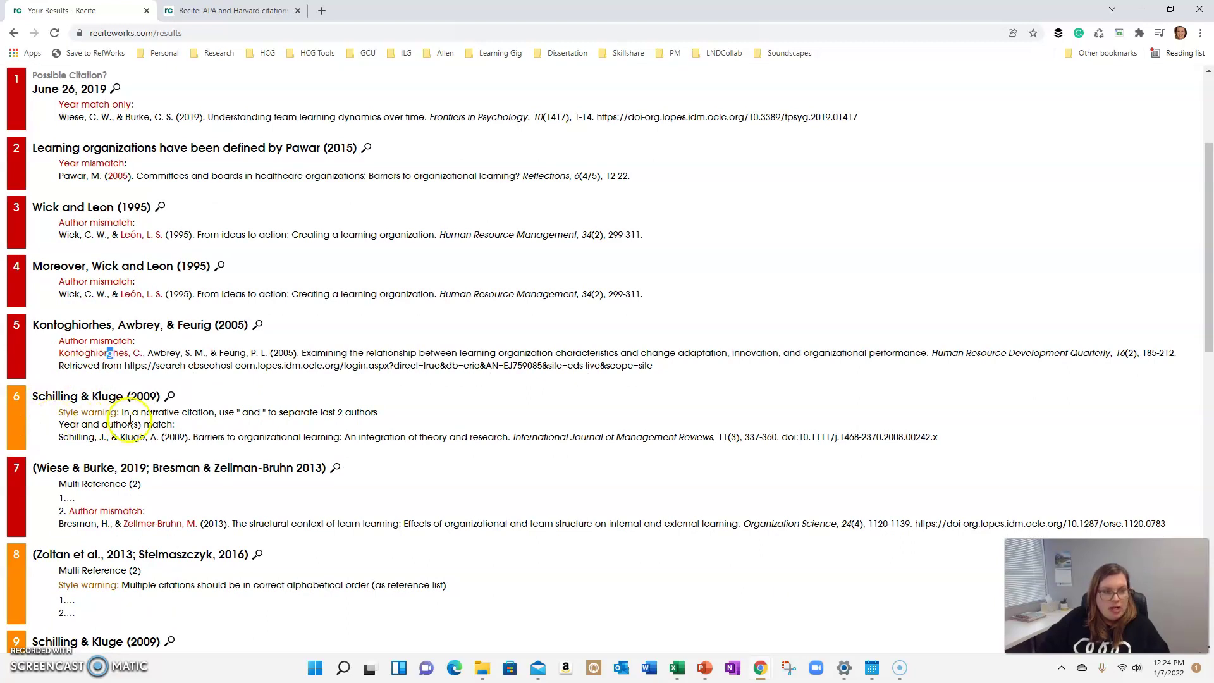
left_click_drag(35, 395, 108, 397)
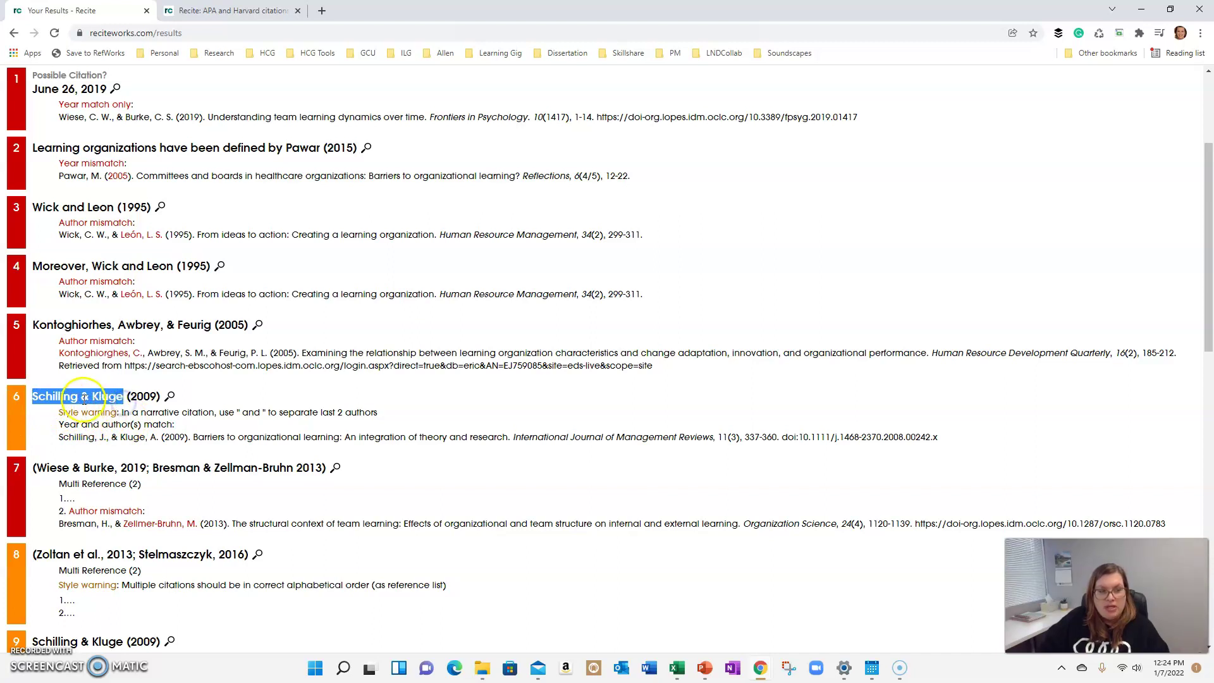
left_click(107, 433)
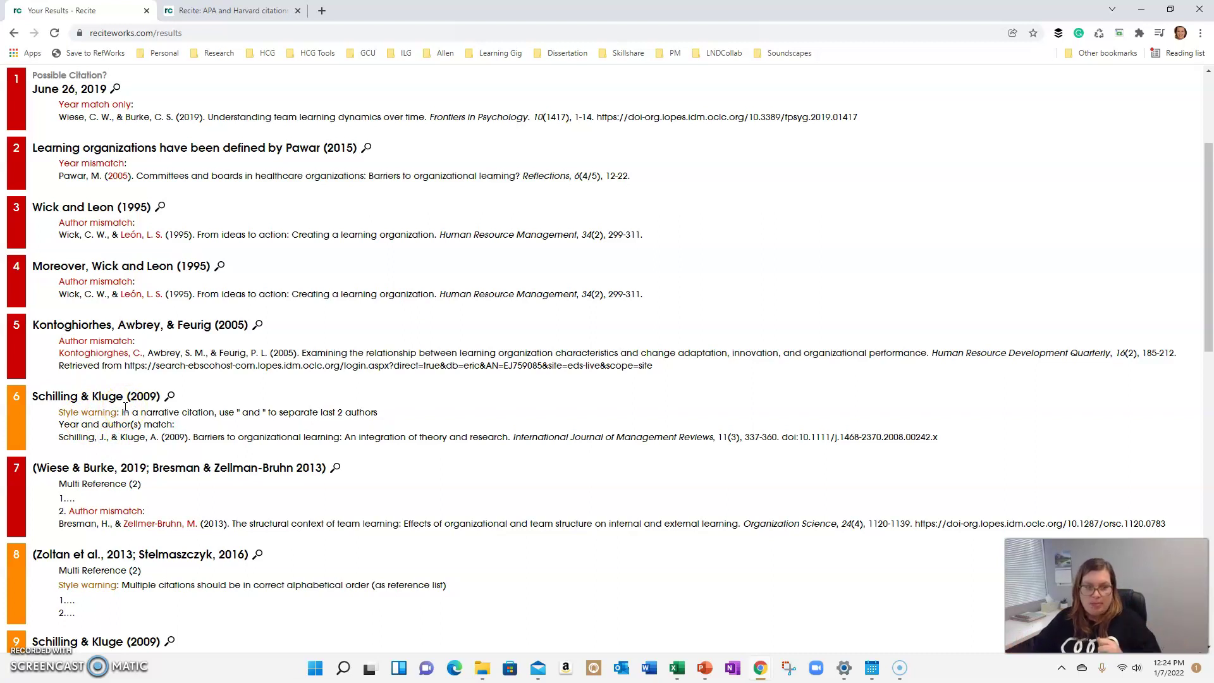
left_click(129, 417)
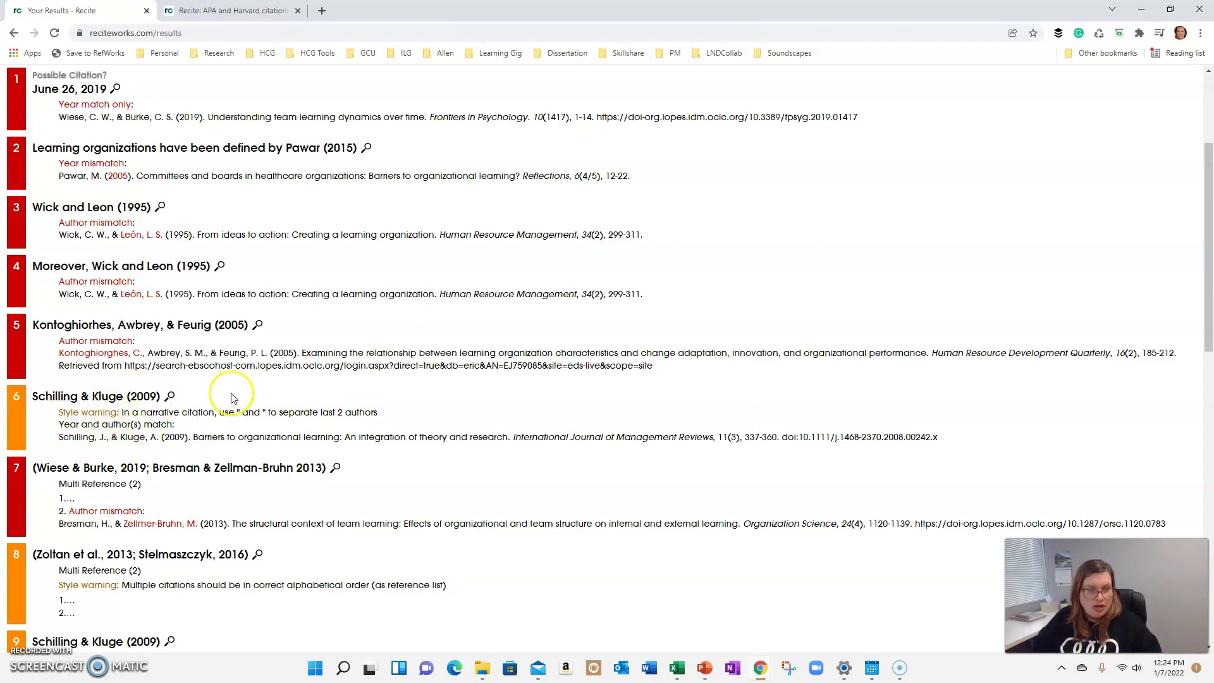
scroll(232, 397, "down", 2)
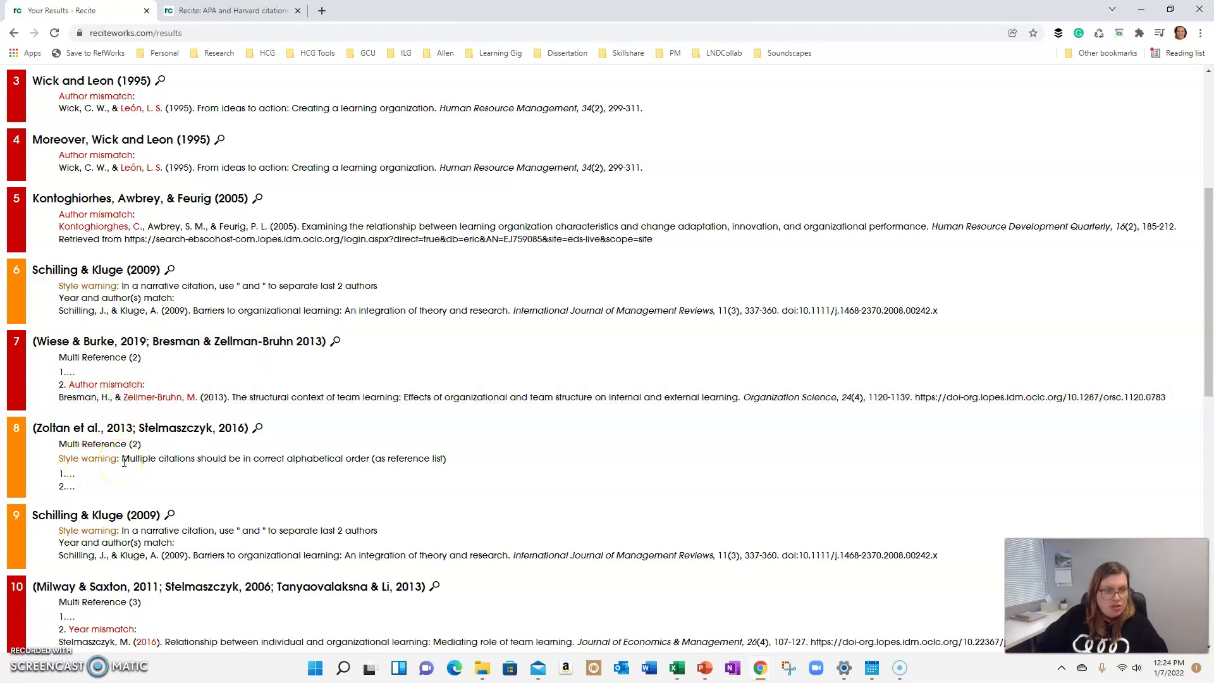
left_click_drag(148, 461, 369, 461)
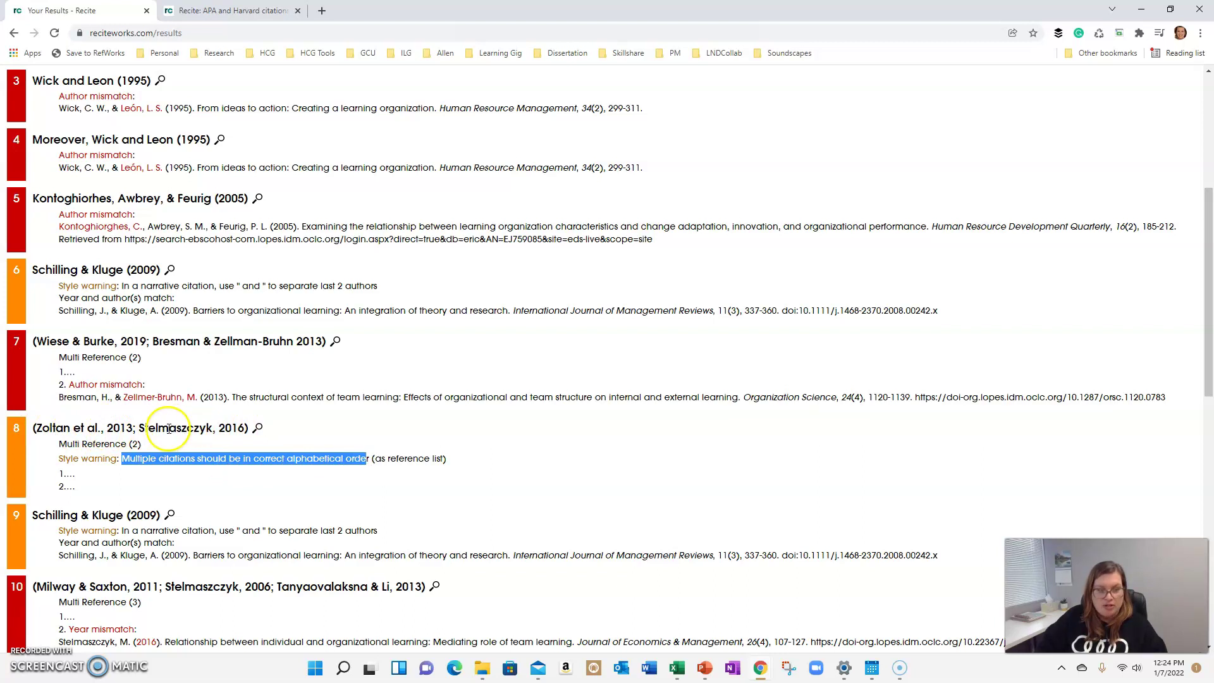
left_click_drag(146, 428, 206, 428)
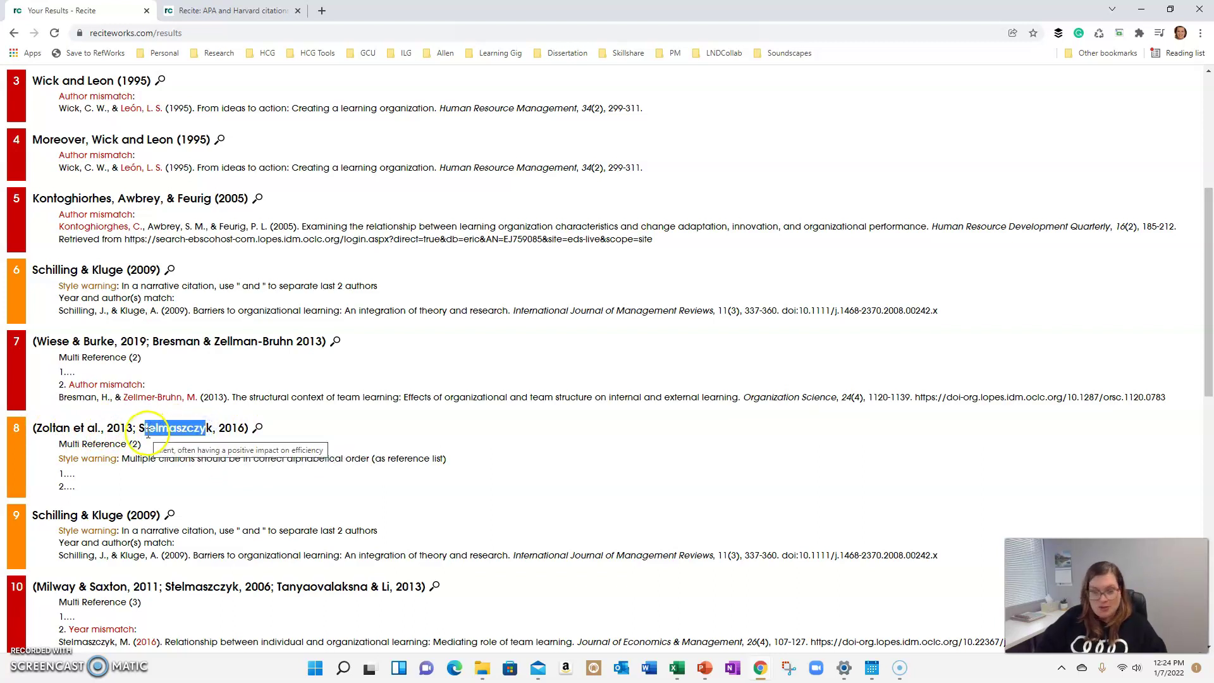
scroll(148, 432, "down", 2)
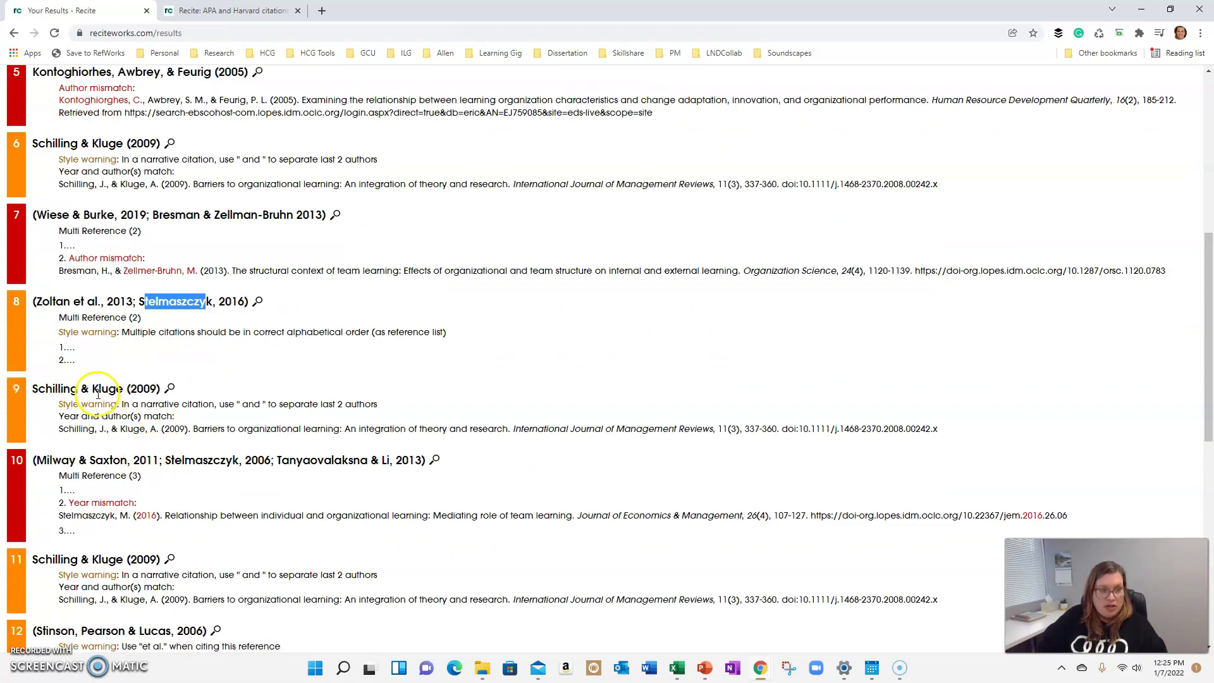
scroll(117, 396, "down", 1)
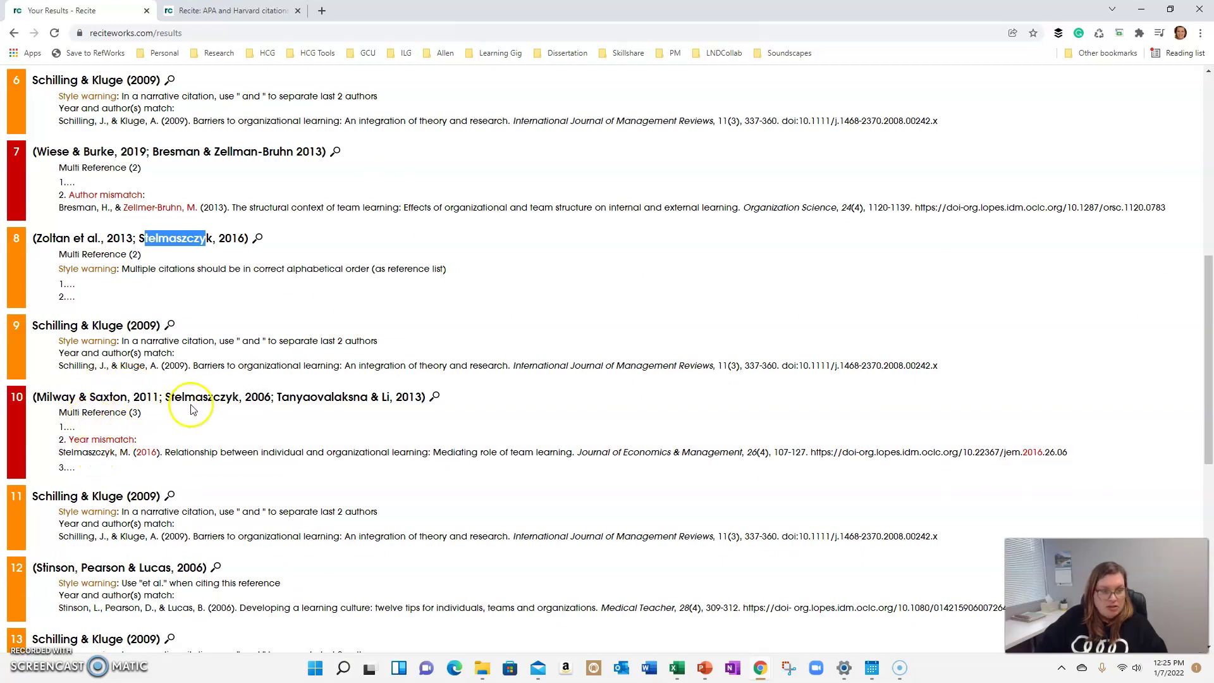
scroll(243, 420, "down", 2)
left_click(240, 408)
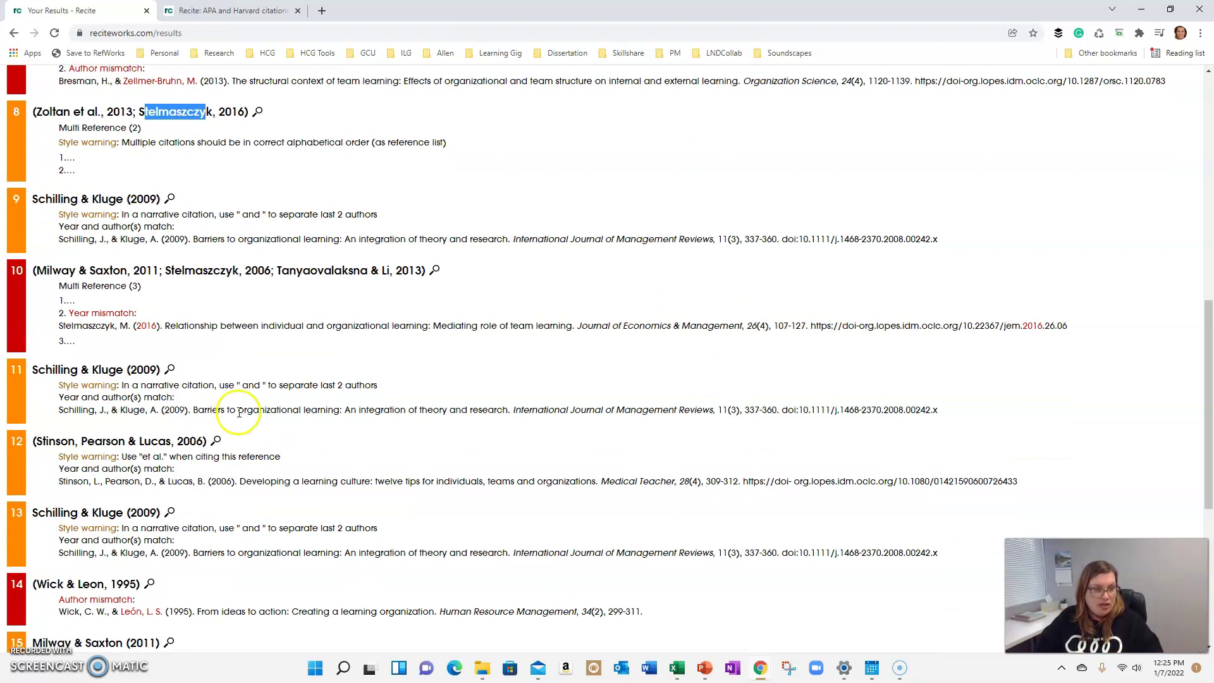
scroll(239, 411, "down", 1)
scroll(215, 404, "down", 2)
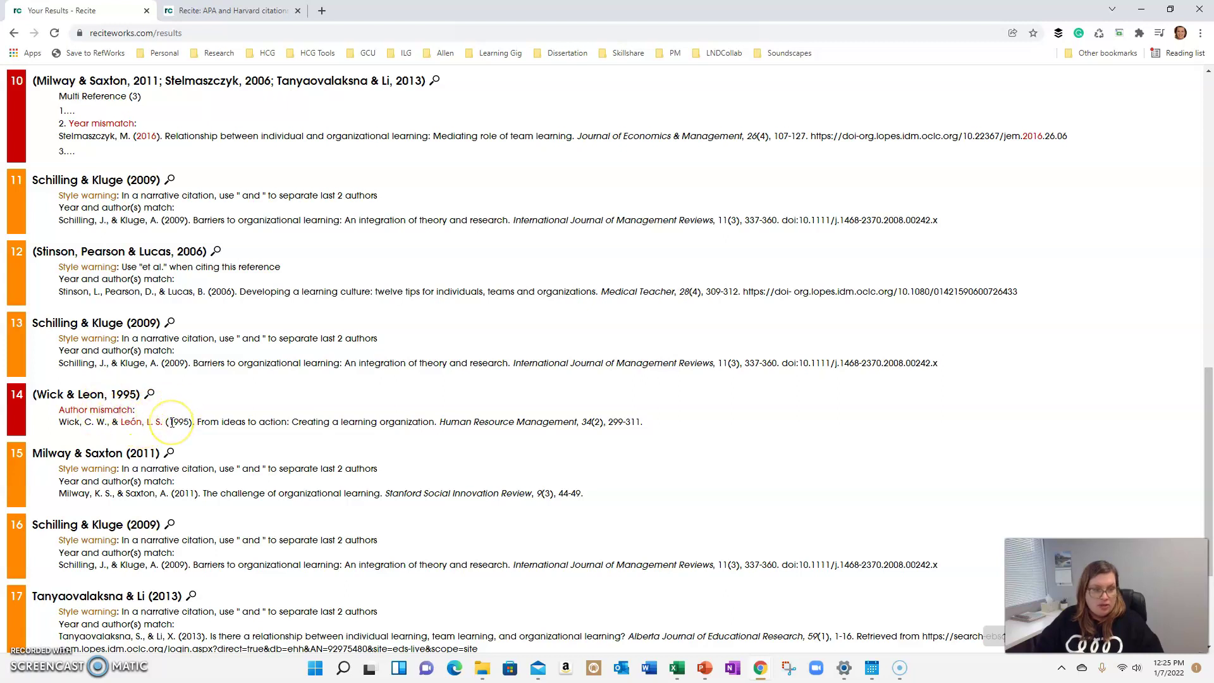
scroll(172, 423, "down", 1)
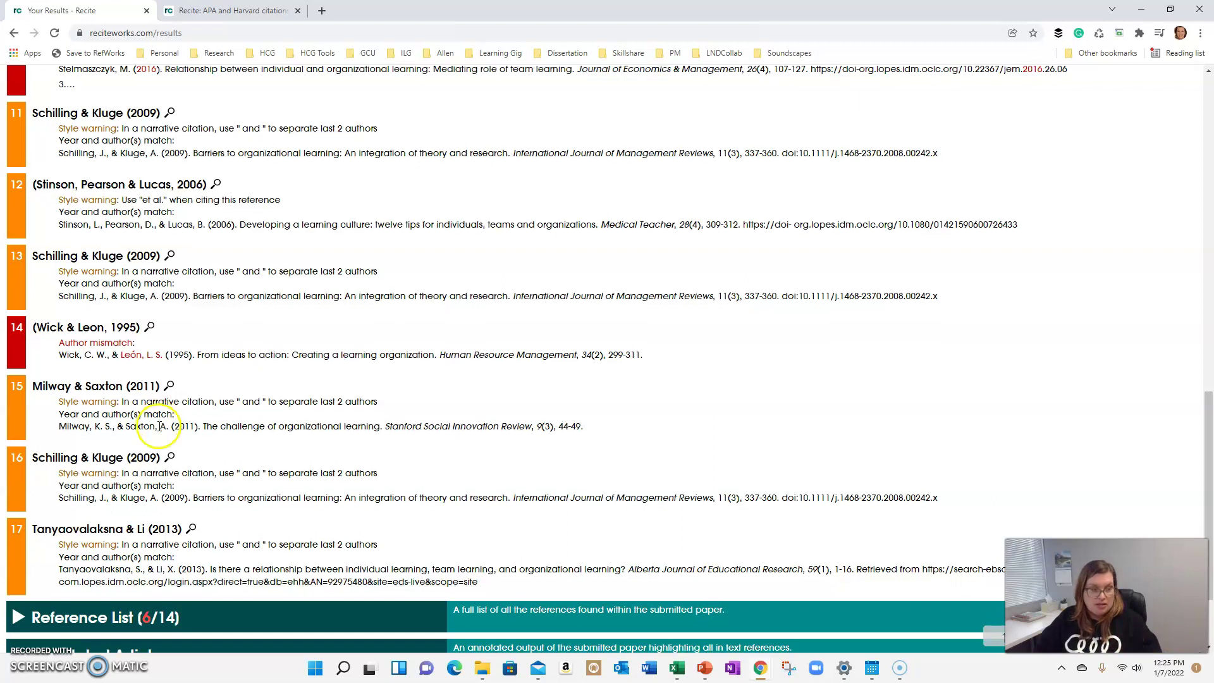
scroll(159, 425, "down", 2)
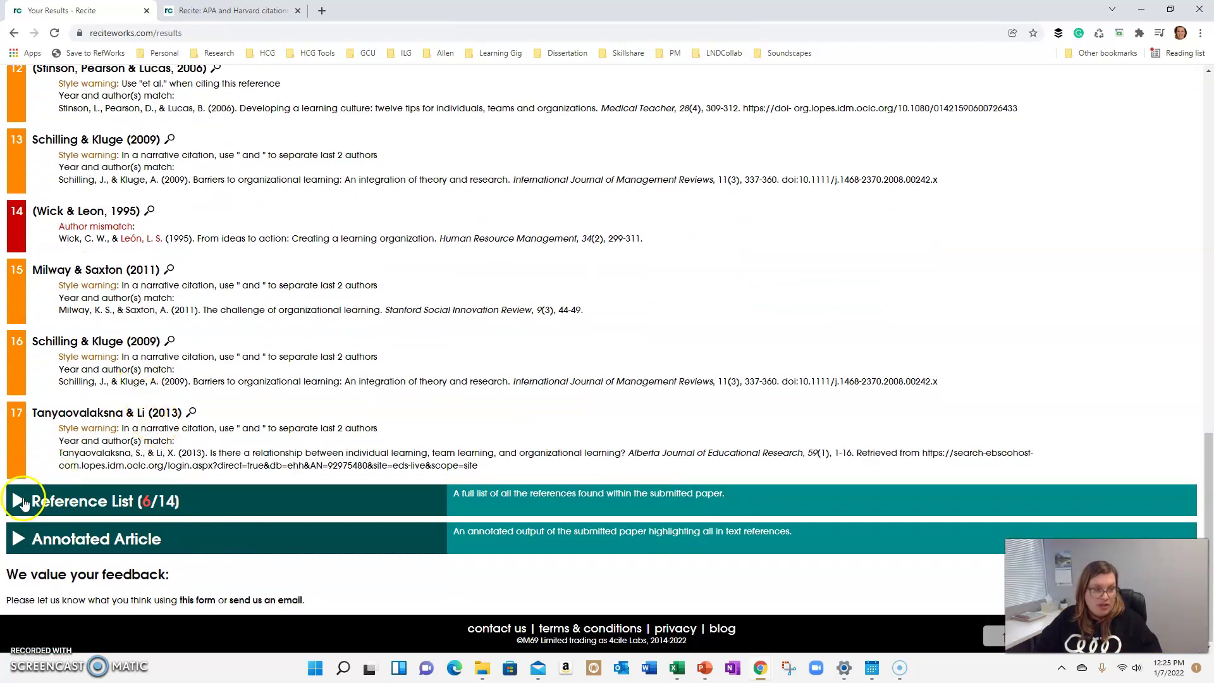
- Expand the Reference List to show all 14 references and their document matches
left_click(17, 502)
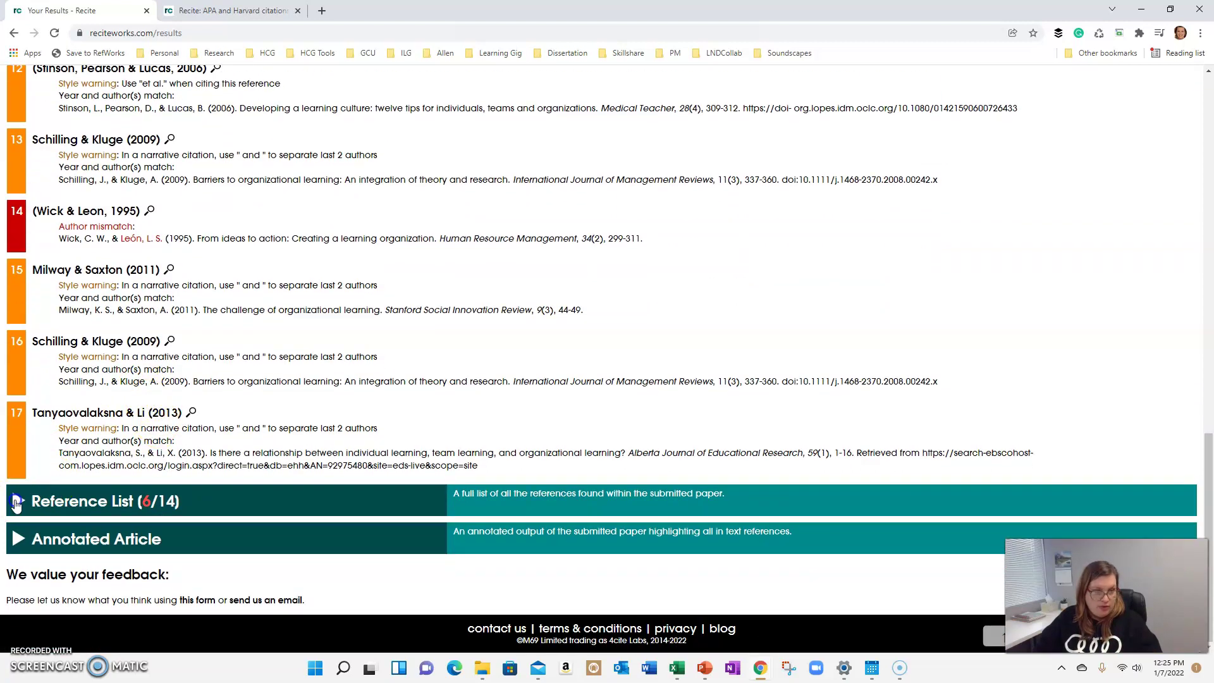
scroll(294, 342, "down", 3)
scroll(298, 339, "down", 3)
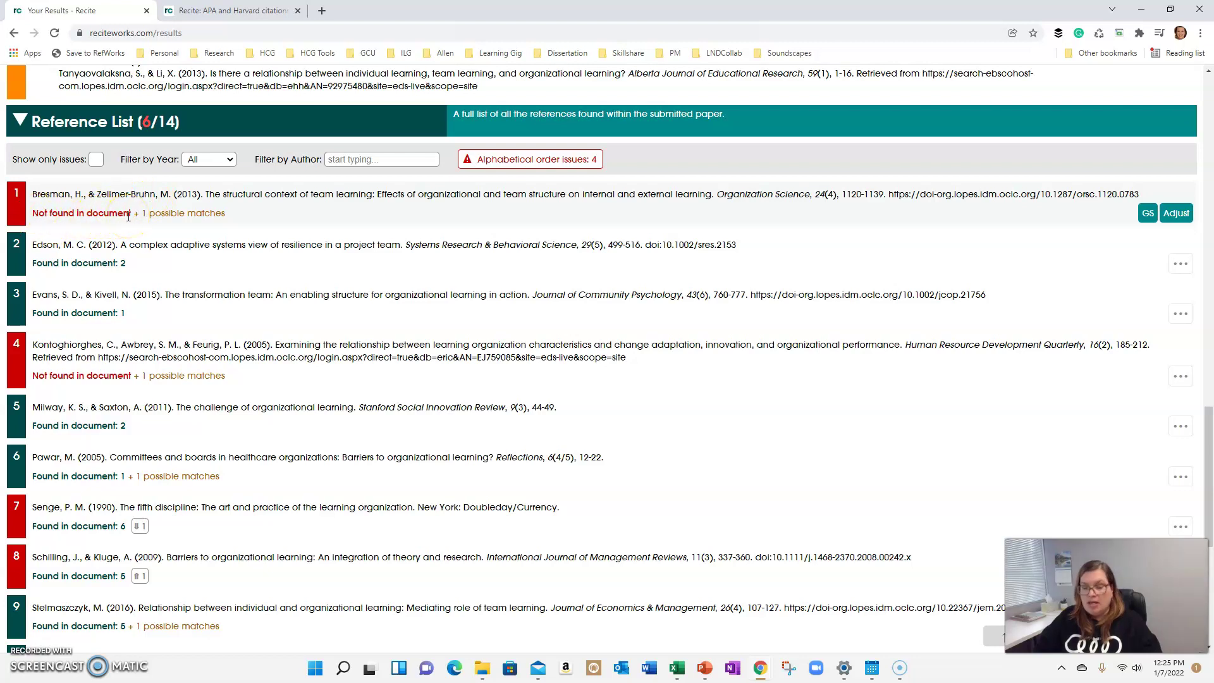
- Highlight Zellmer in entry 1 and Kontoghiorghes, Awbrey and Feurig in entry 4
left_click(99, 195)
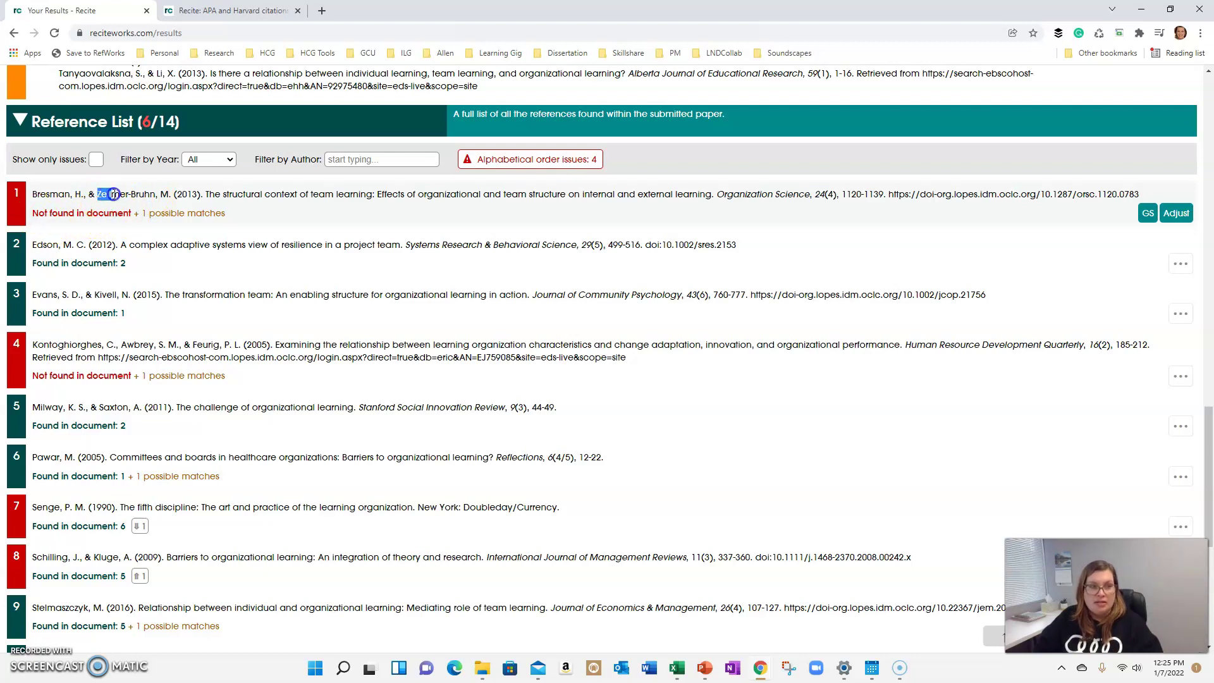
left_click_drag(113, 194, 128, 194)
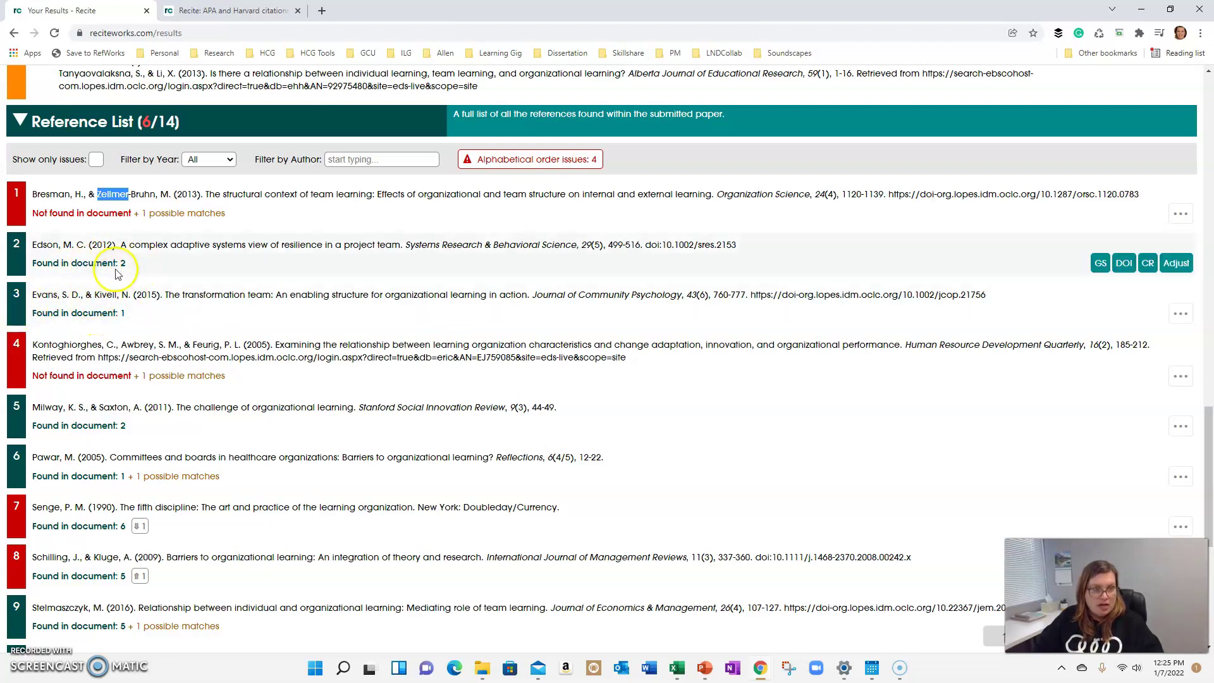
scroll(108, 303, "down", 1)
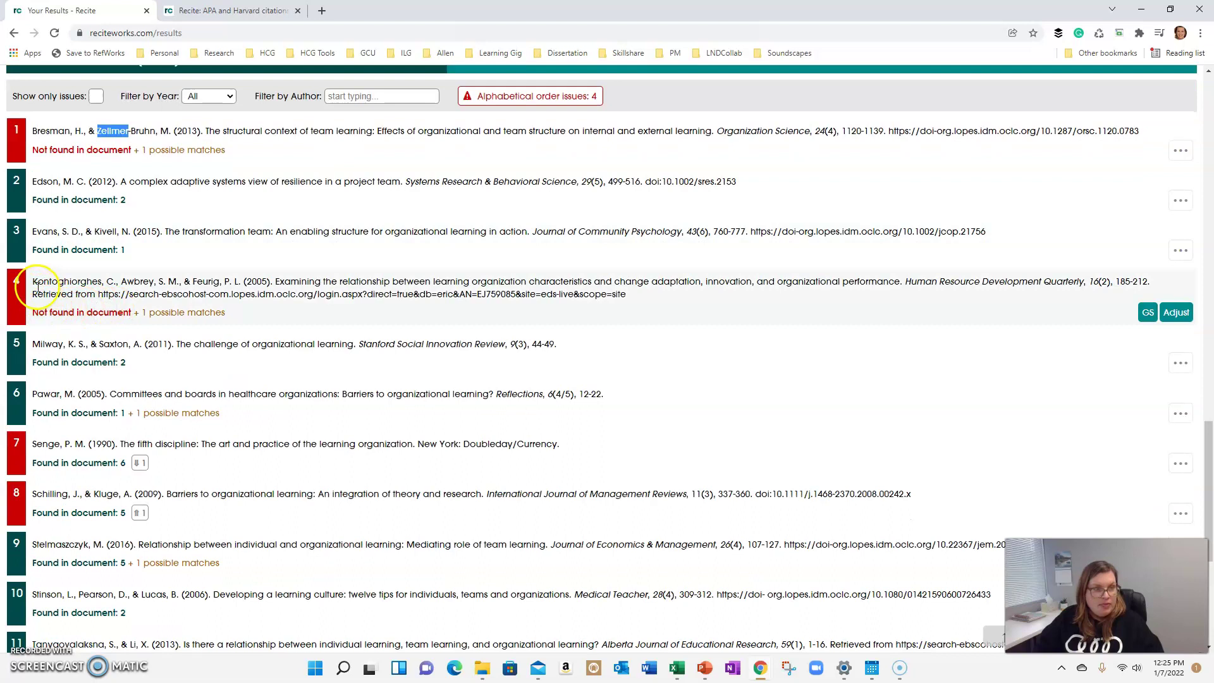
left_click_drag(32, 281, 218, 284)
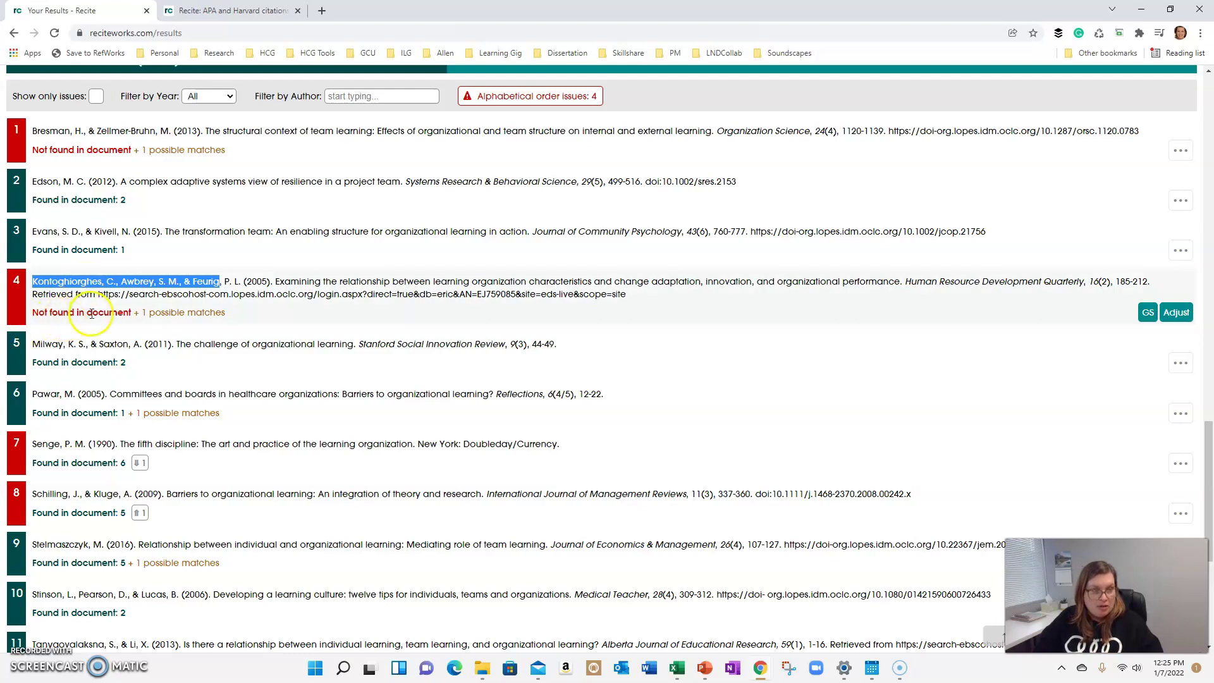
scroll(108, 282, "down", 1)
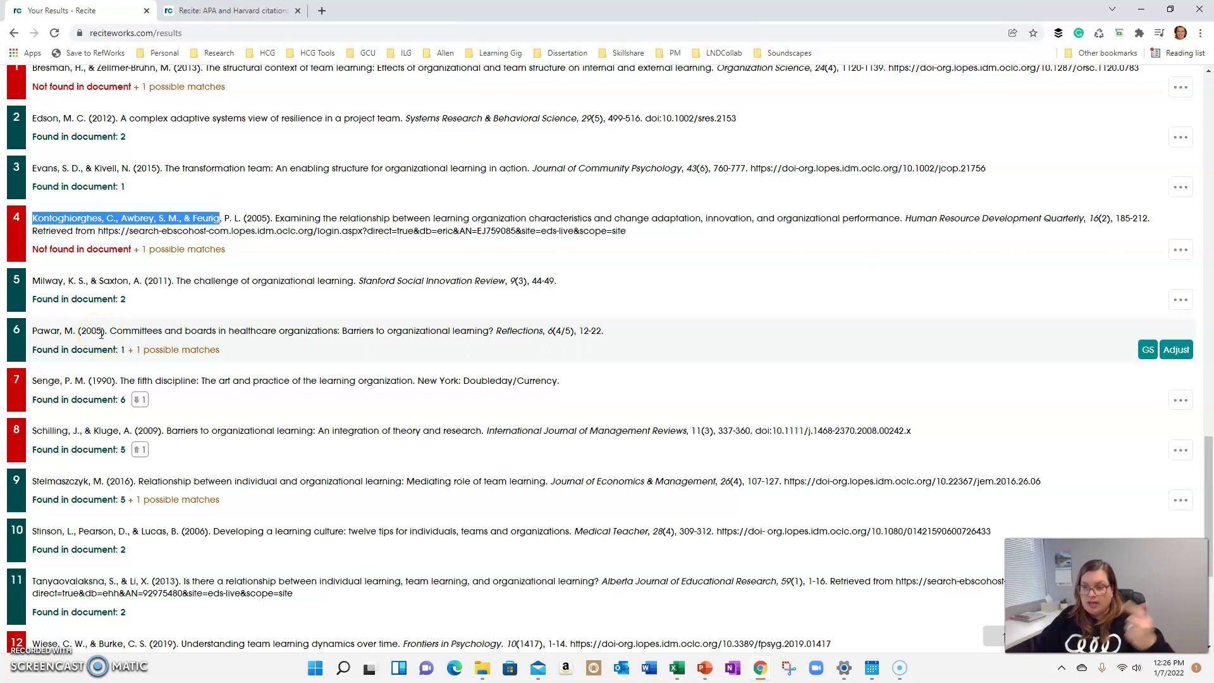
scroll(101, 333, "down", 1)
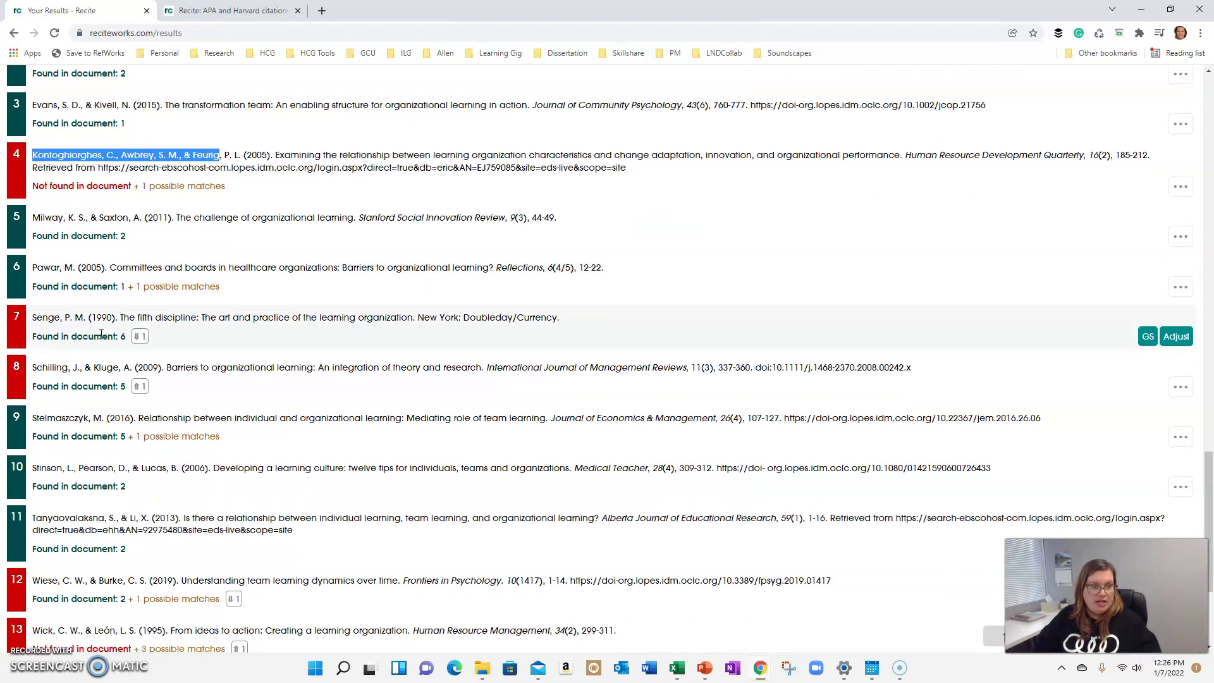
scroll(61, 338, "down", 1)
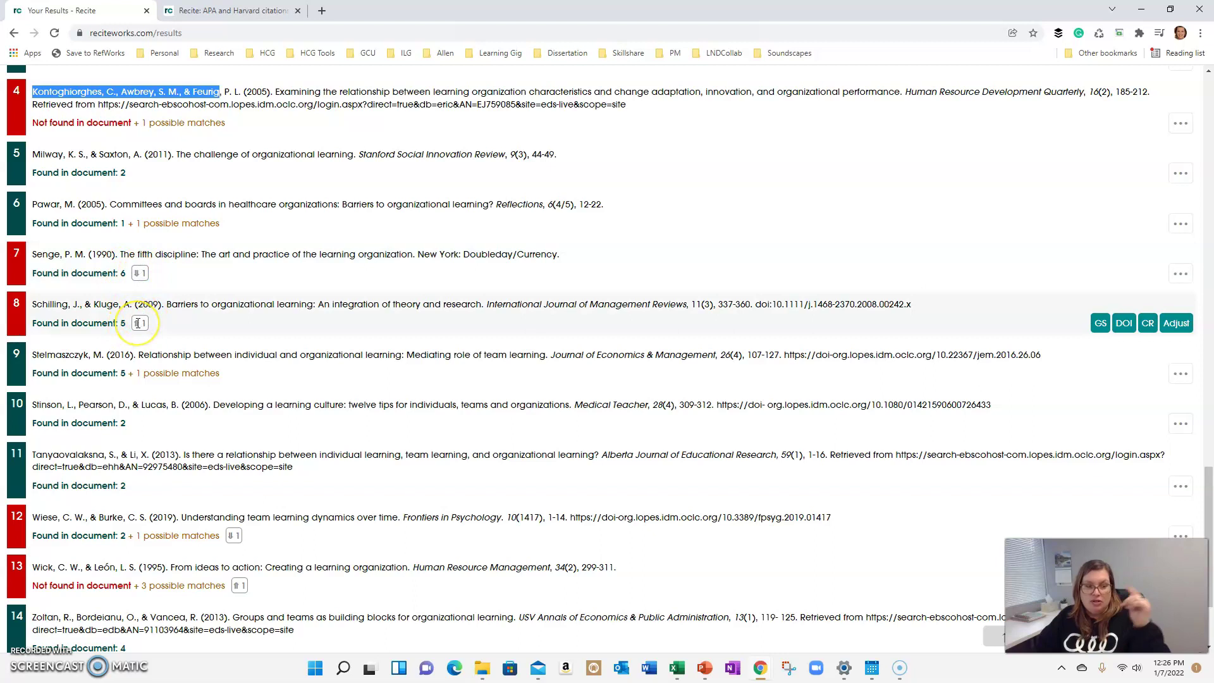
mouse_move(137, 323)
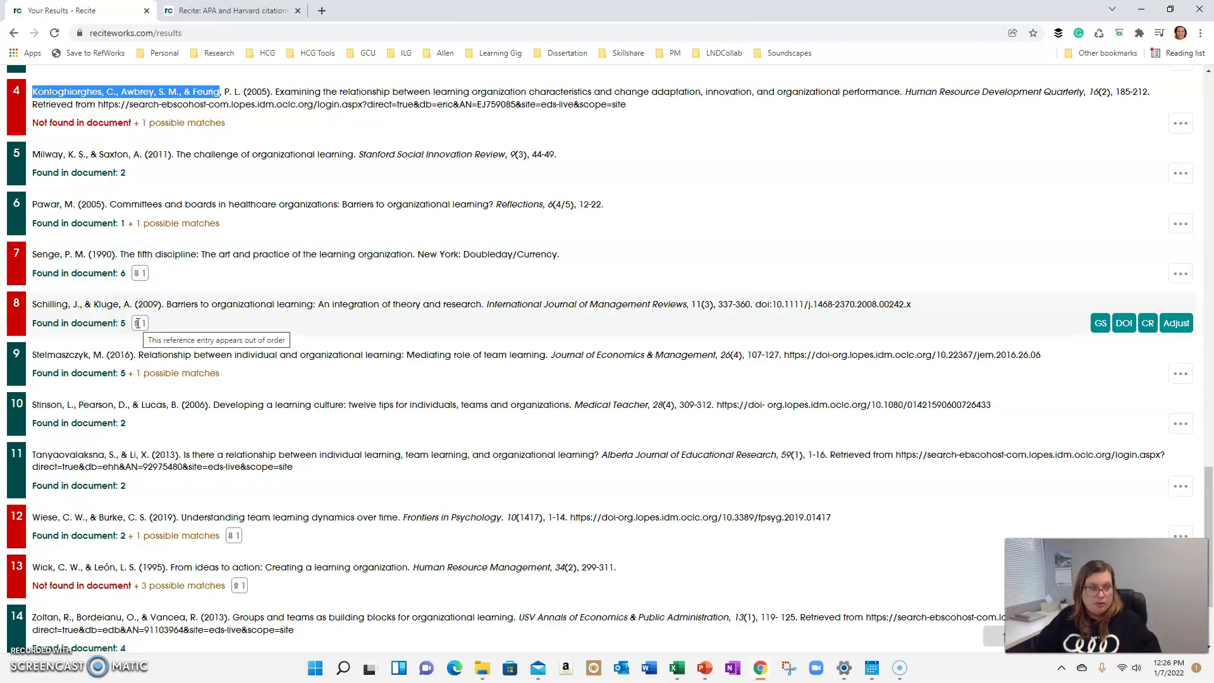
scroll(101, 323, "down", 1)
scroll(84, 325, "down", 1)
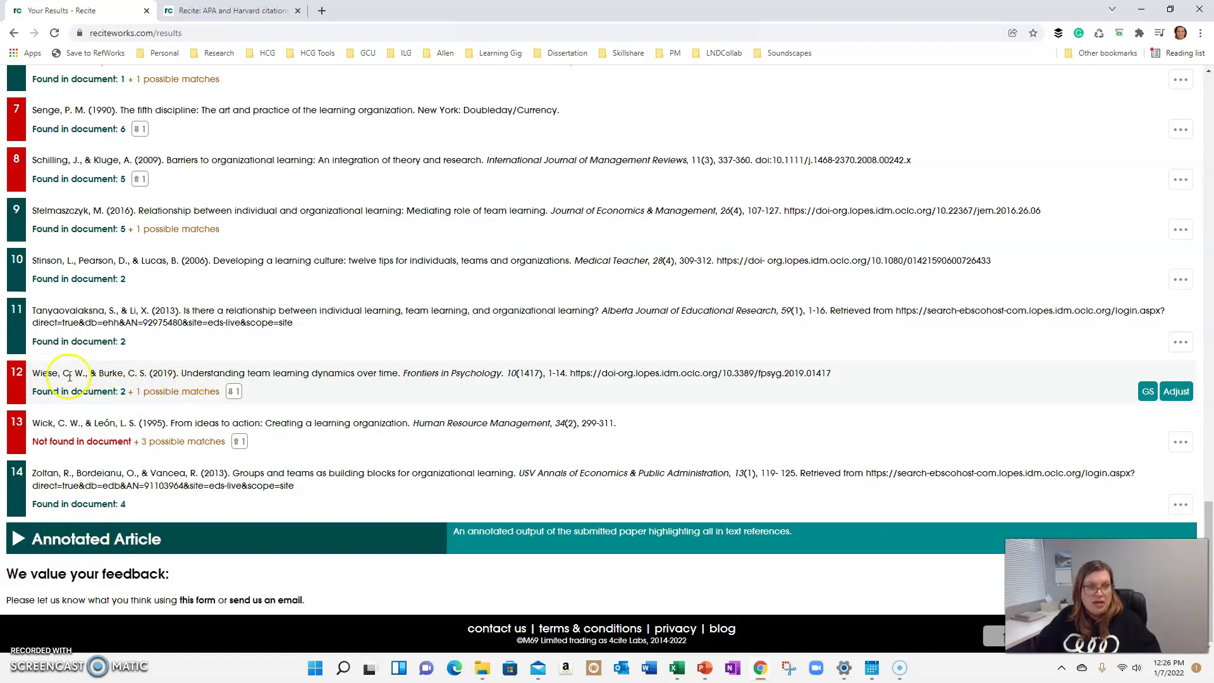
left_click(175, 393)
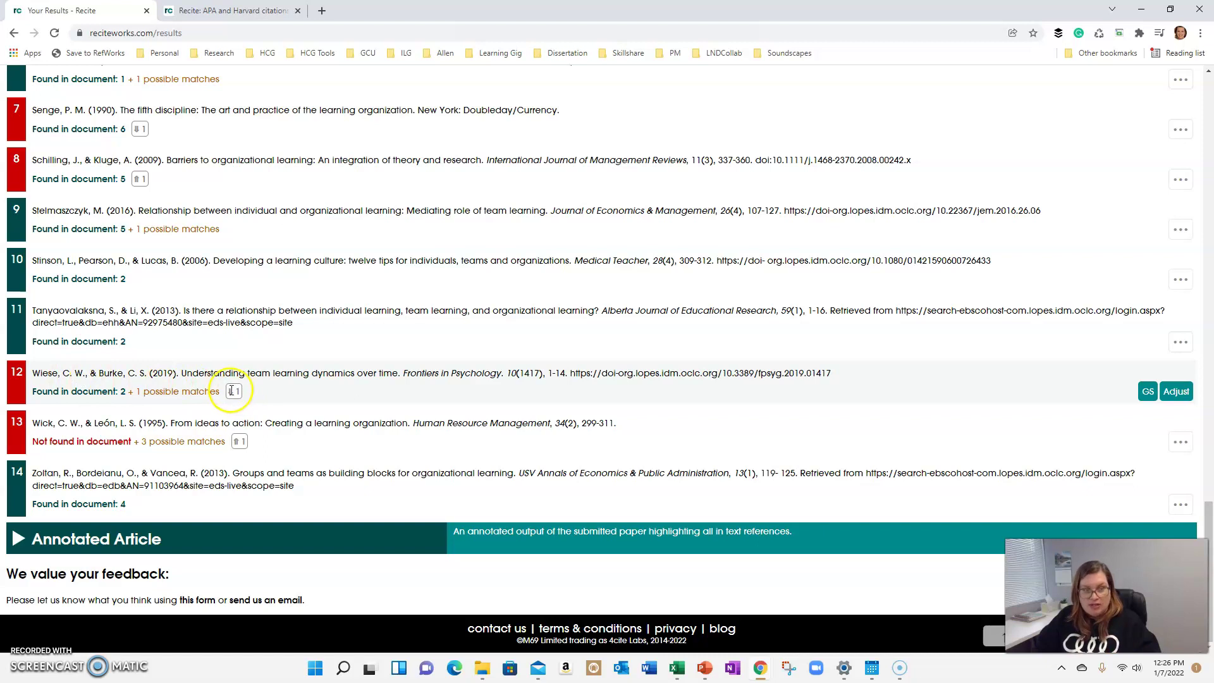
mouse_move(238, 390)
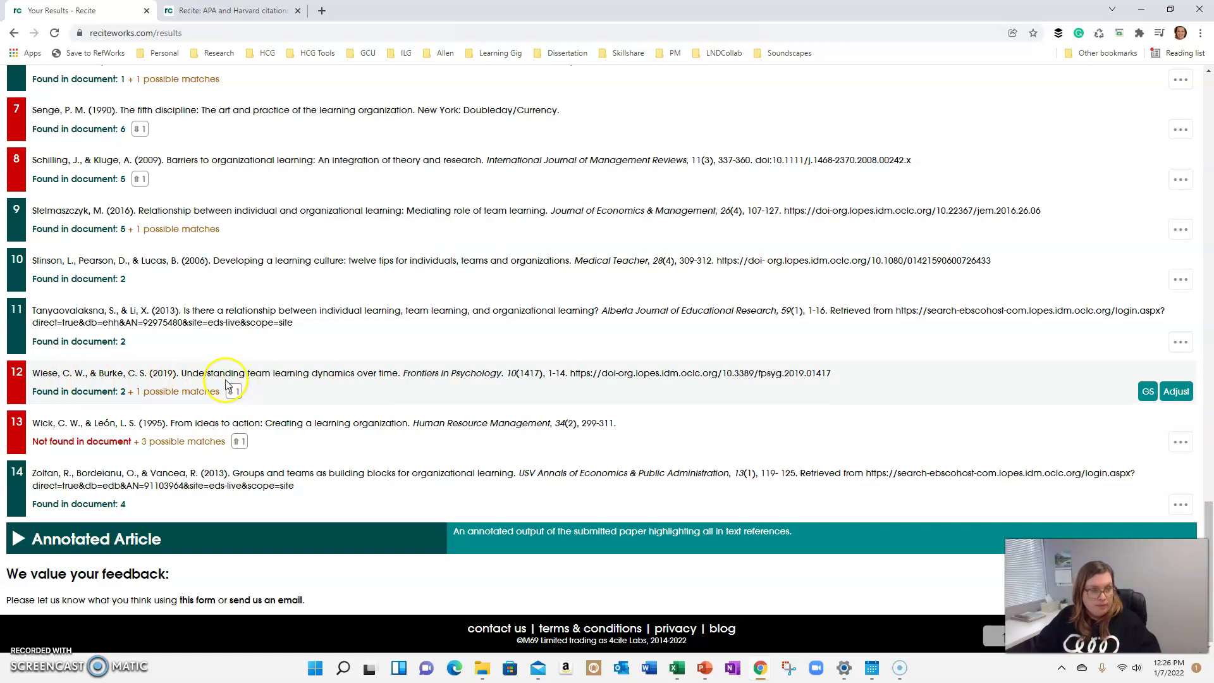
left_click(54, 430)
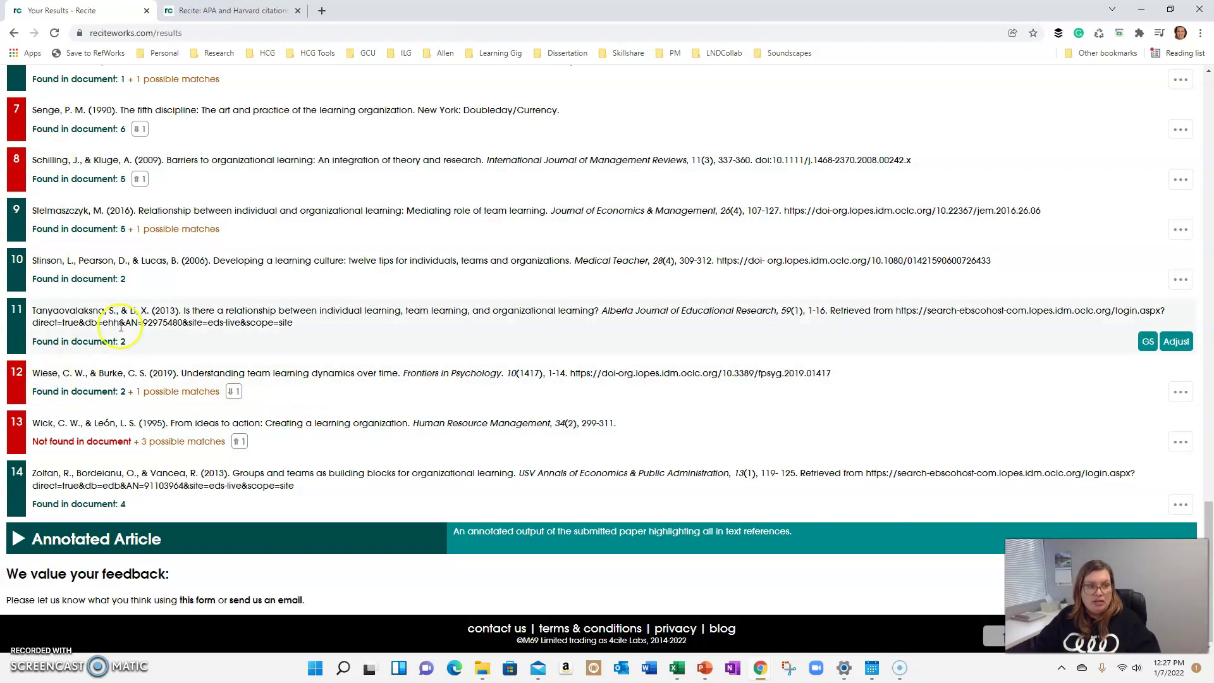
scroll(120, 327, "up", 10)
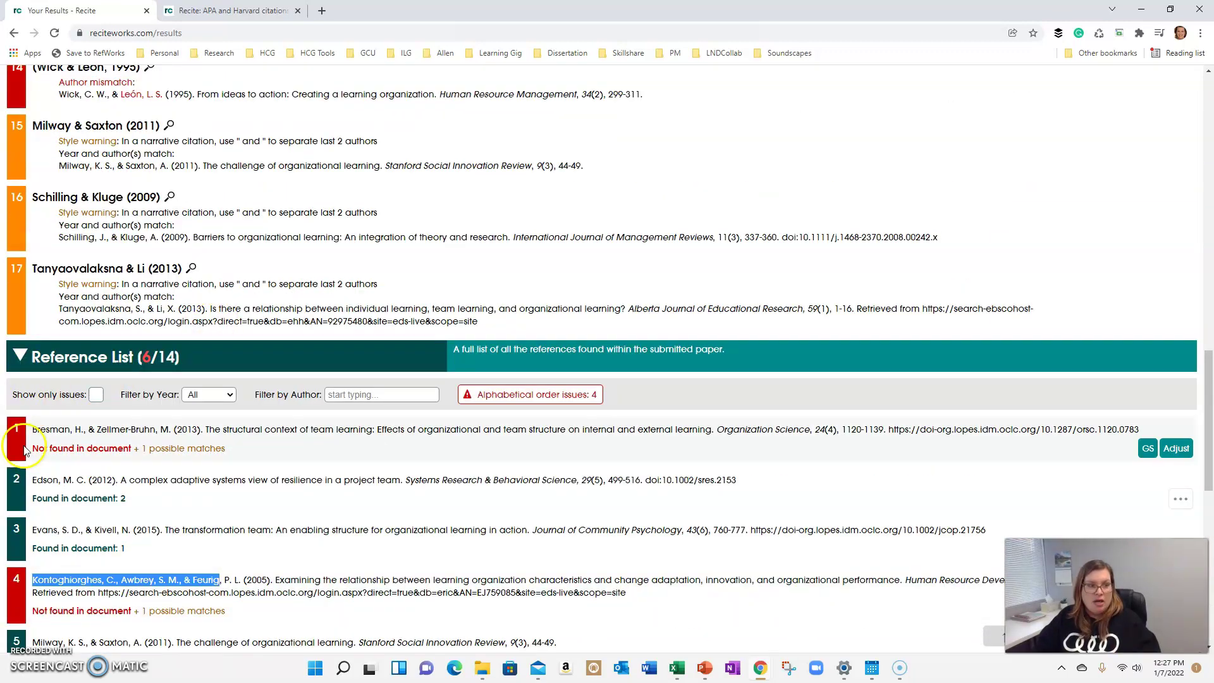
scroll(245, 437, "up", 5)
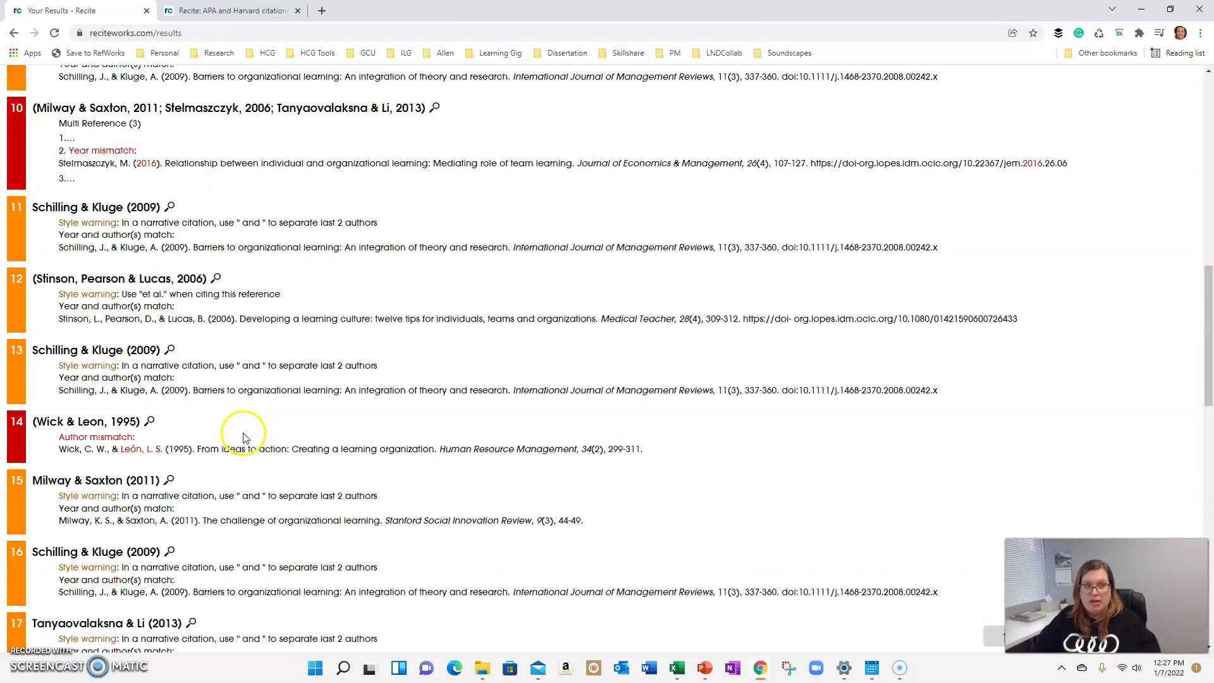
scroll(245, 438, "up", 10)
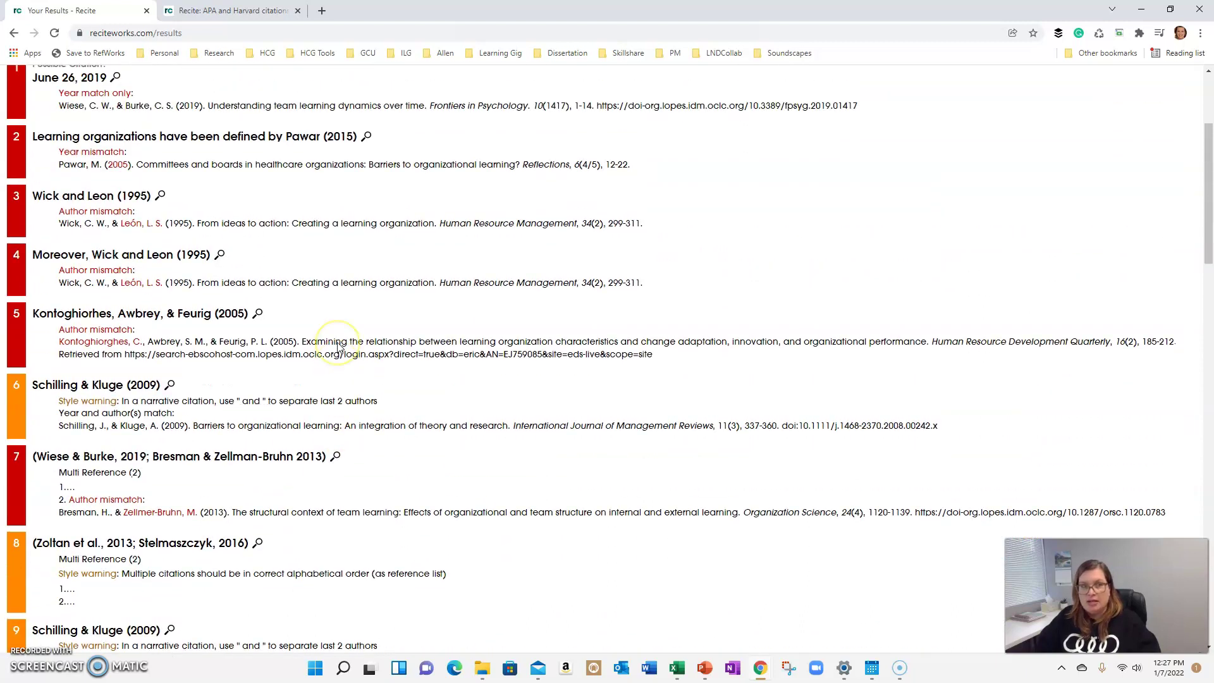
scroll(338, 347, "up", 3)
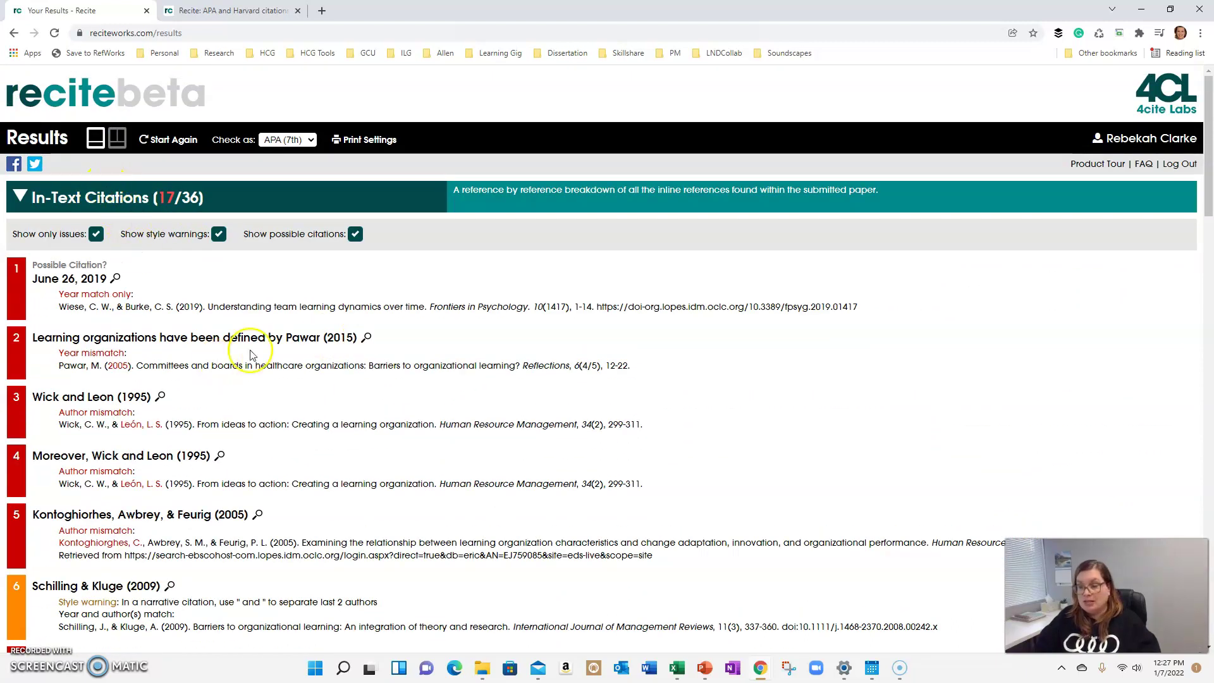